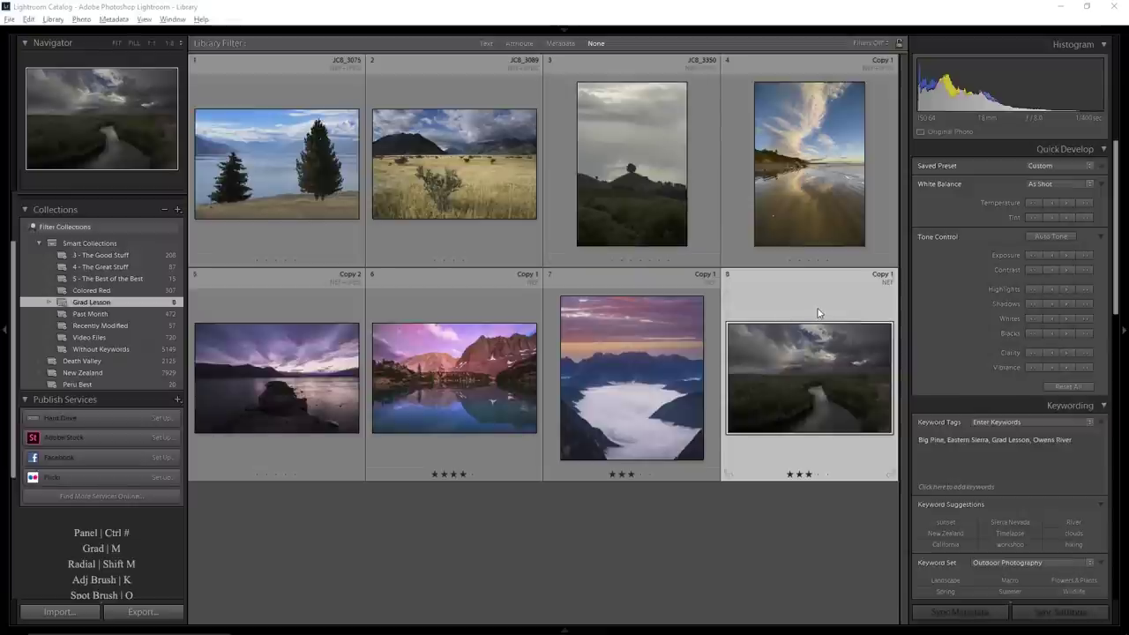
- Open the photo in Develop, compare its existing graduated filter on and off, then delete it
key("d")
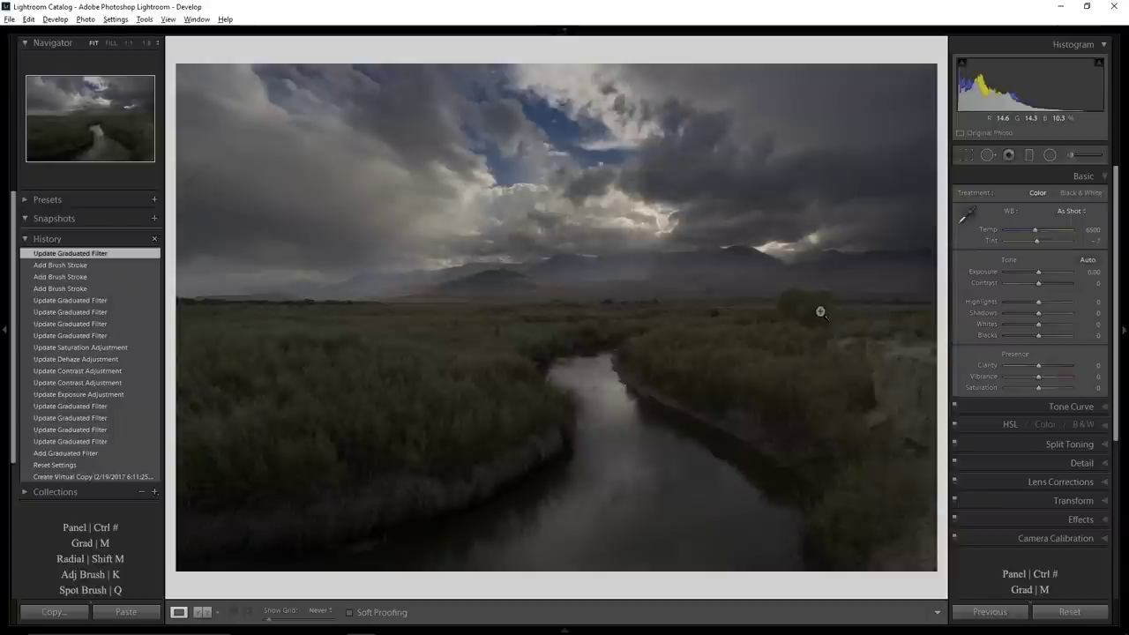
key("m")
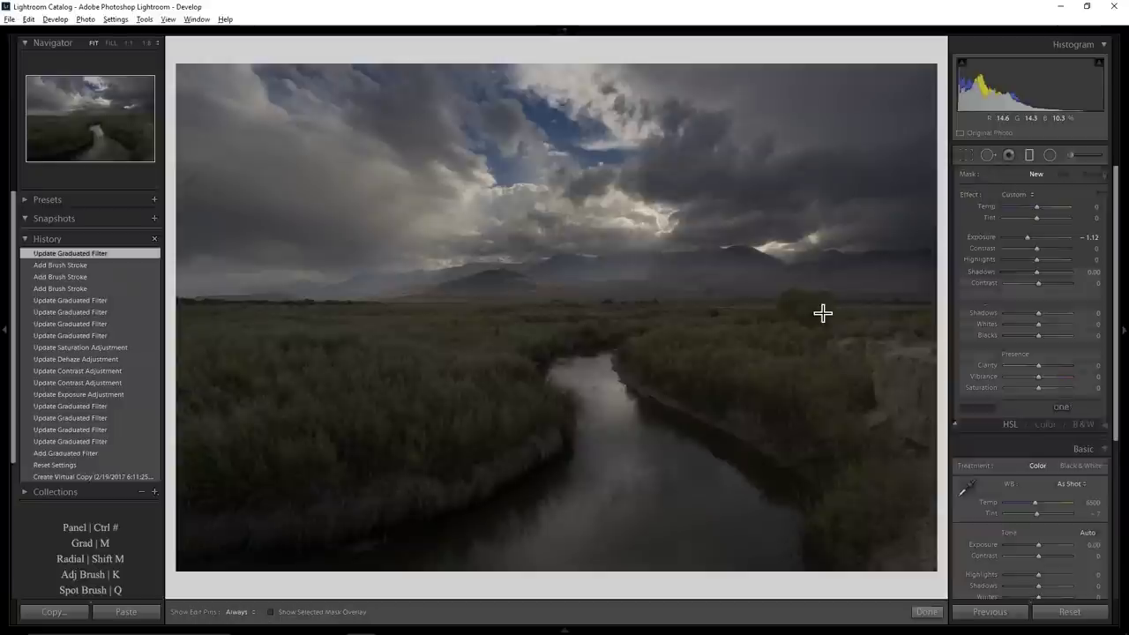
left_click(645, 284)
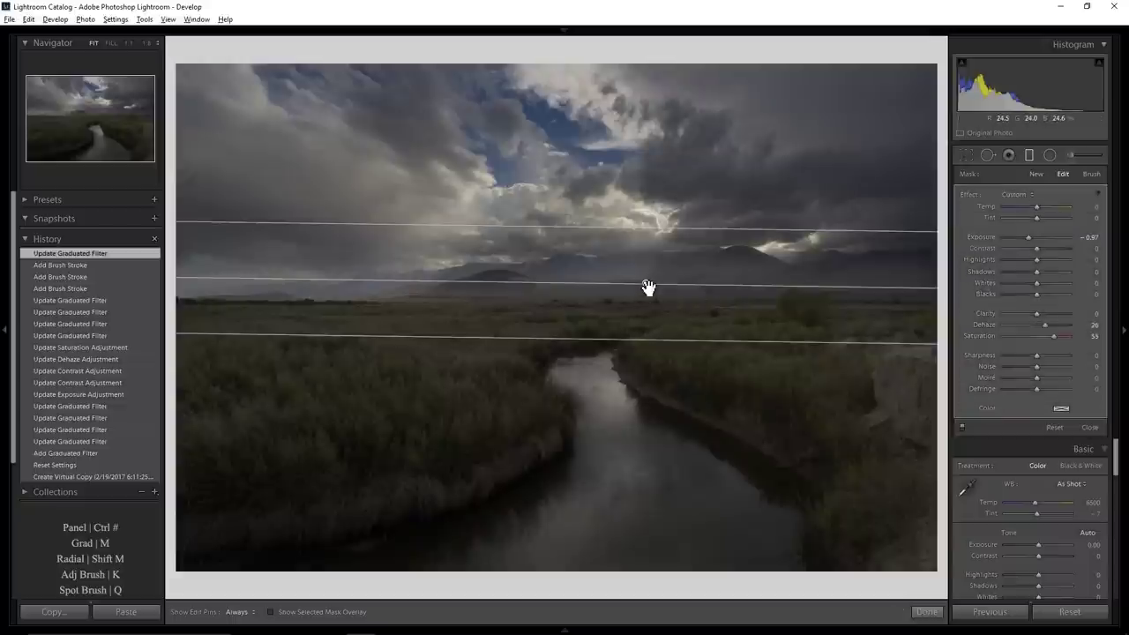
left_click(963, 429)
left_click(963, 430)
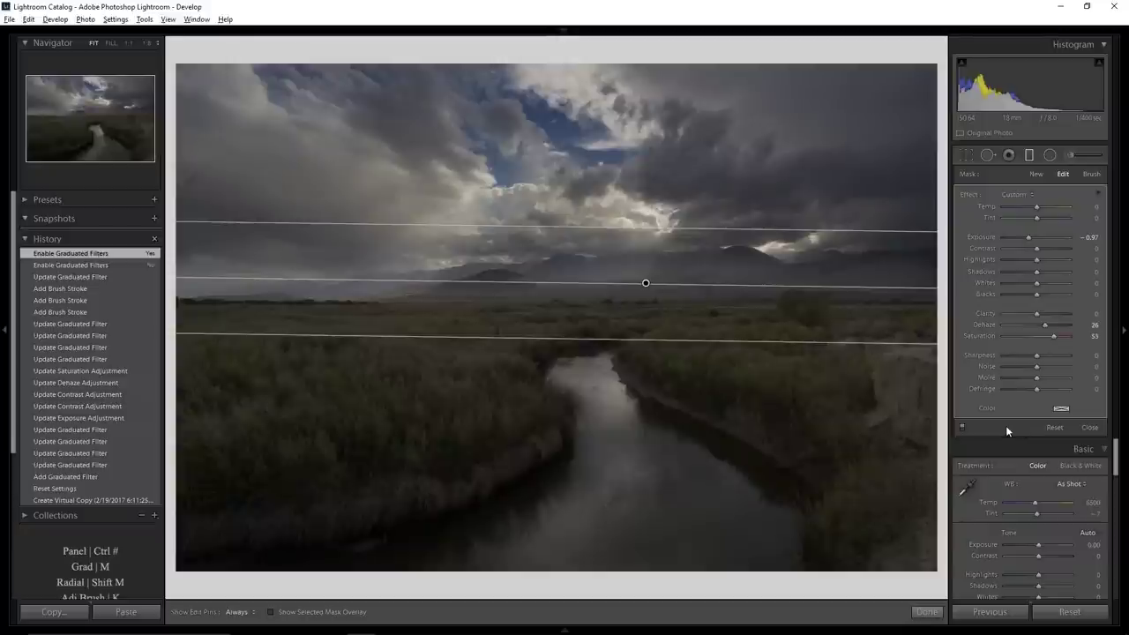
key("Delete")
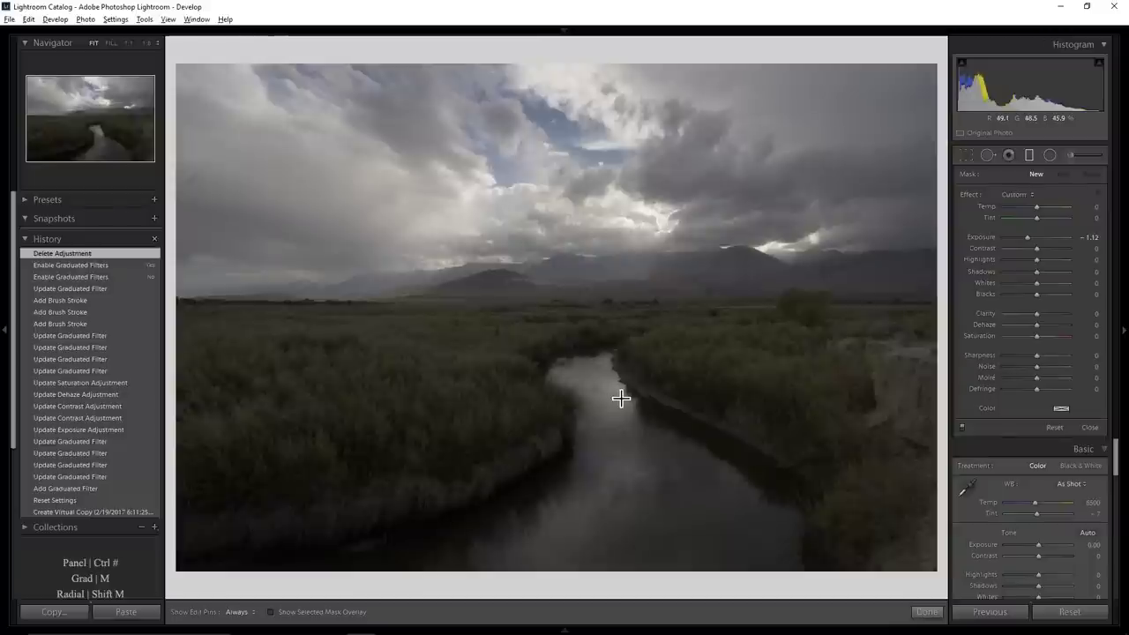
- Shape the RGB tone curve into an S-curve, raising the highlights and deepening the shadows
left_click(1091, 427)
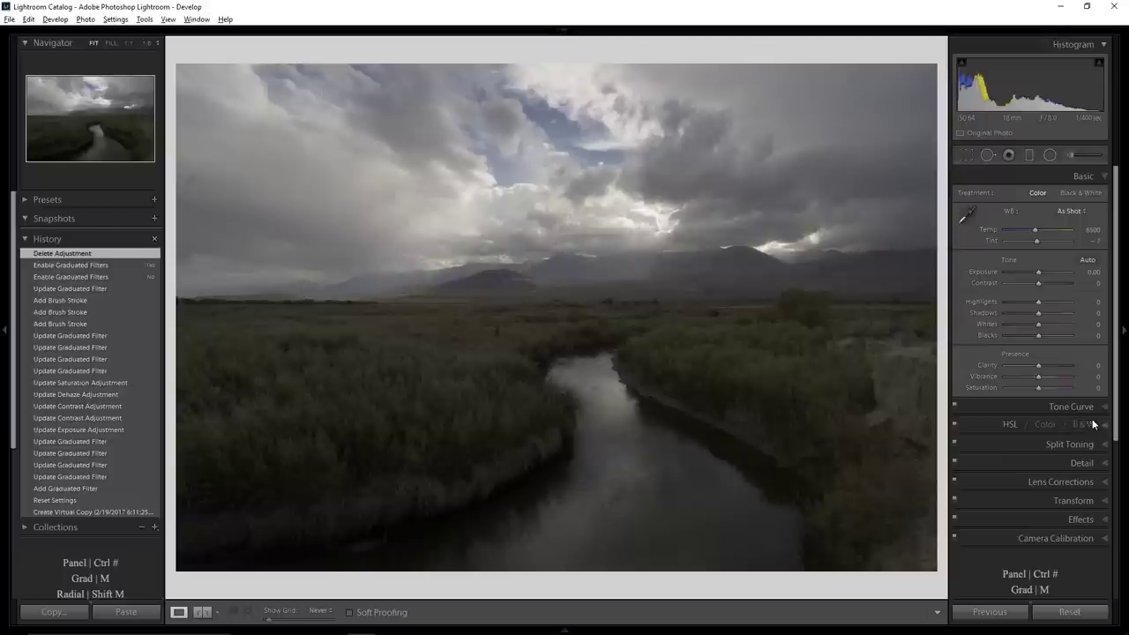
left_click(1078, 407)
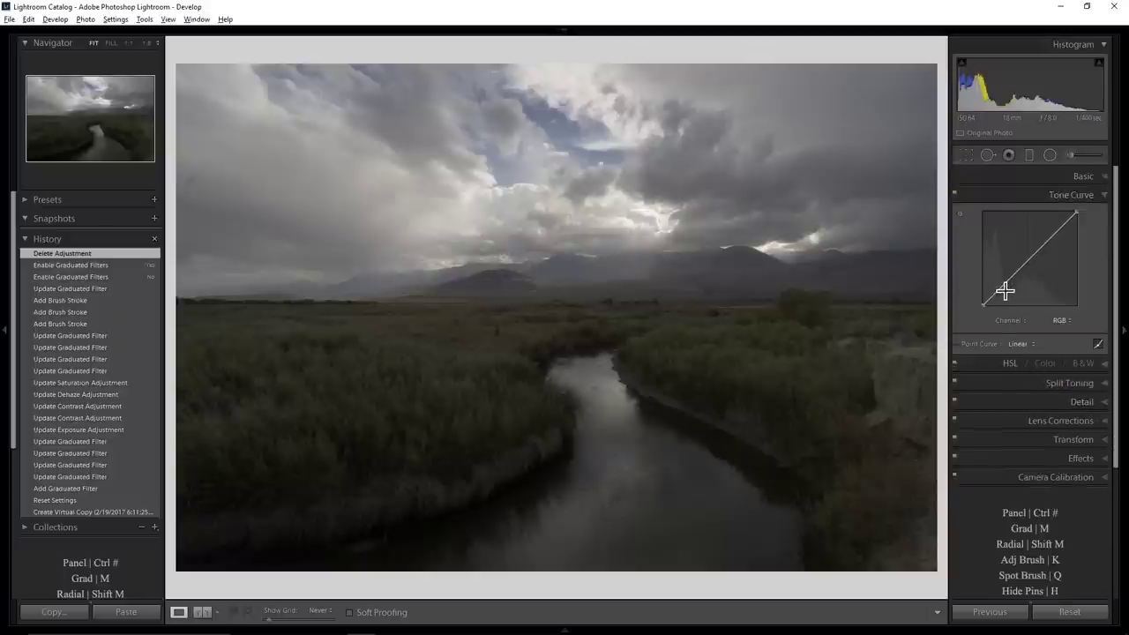
left_click_drag(1003, 288, 1001, 291)
left_click(1054, 238)
left_click_drag(1054, 238, 1054, 227)
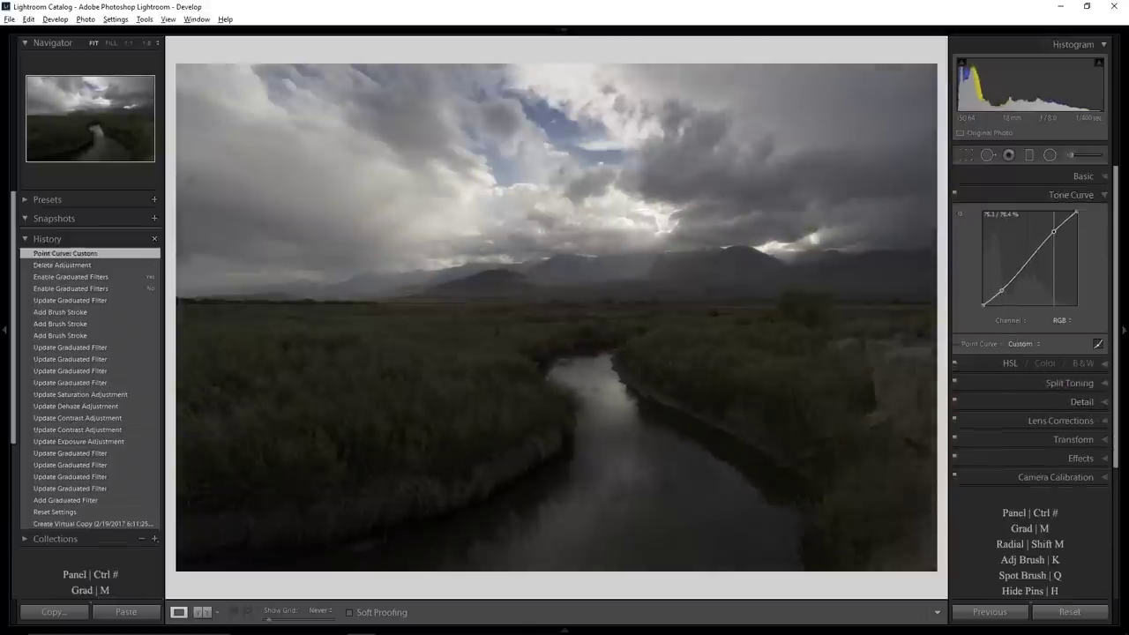
left_click_drag(1002, 293, 1014, 298)
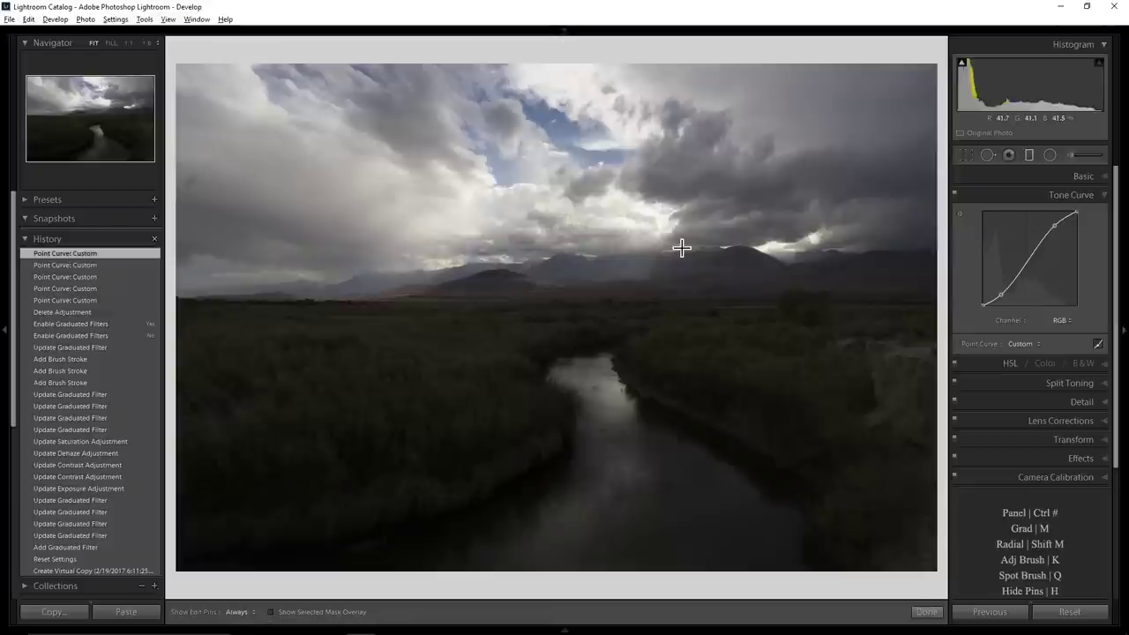
- Add a sky graduated filter at Exposure −1.33 and Highlights −35, dragged down over the sky
key("m")
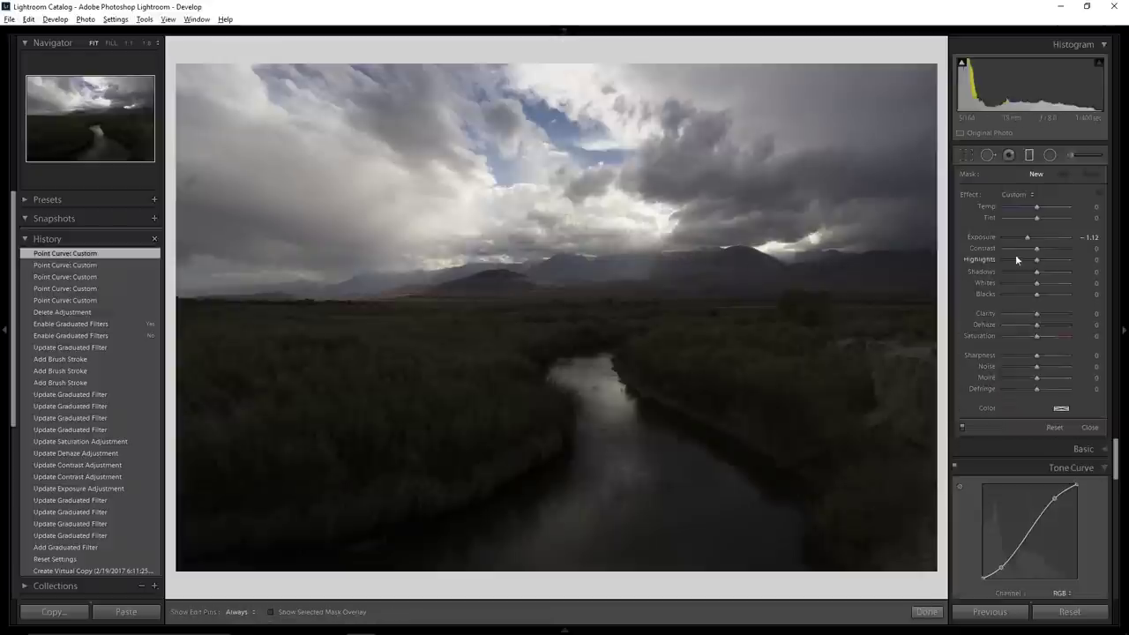
double_click(1028, 236)
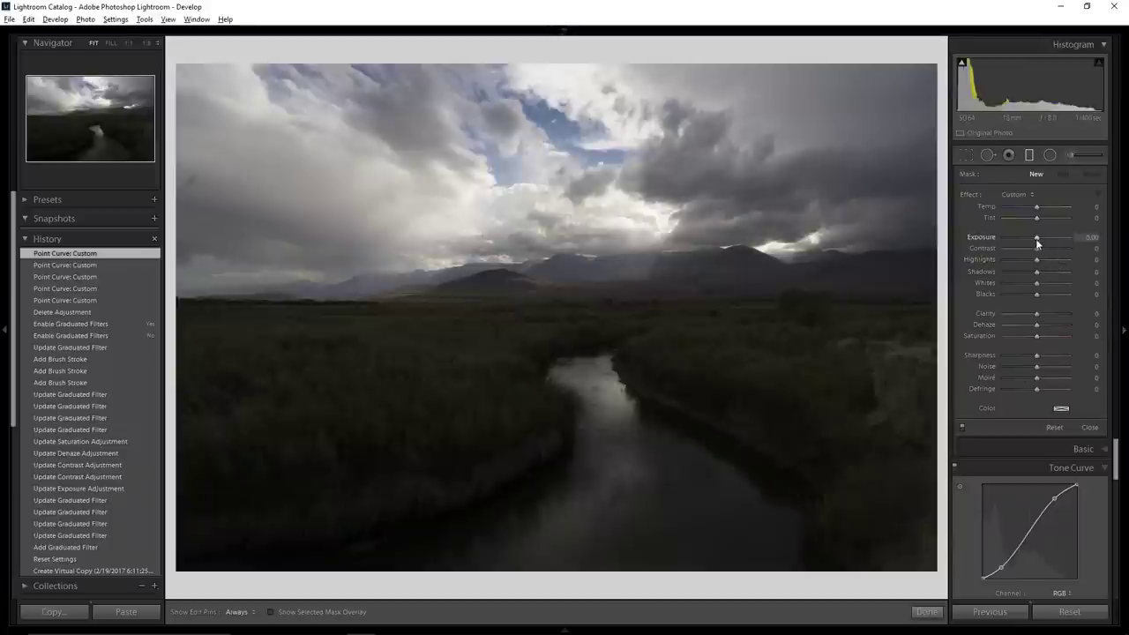
left_click_drag(1036, 239, 1026, 238)
left_click_drag(1035, 259, 1032, 262)
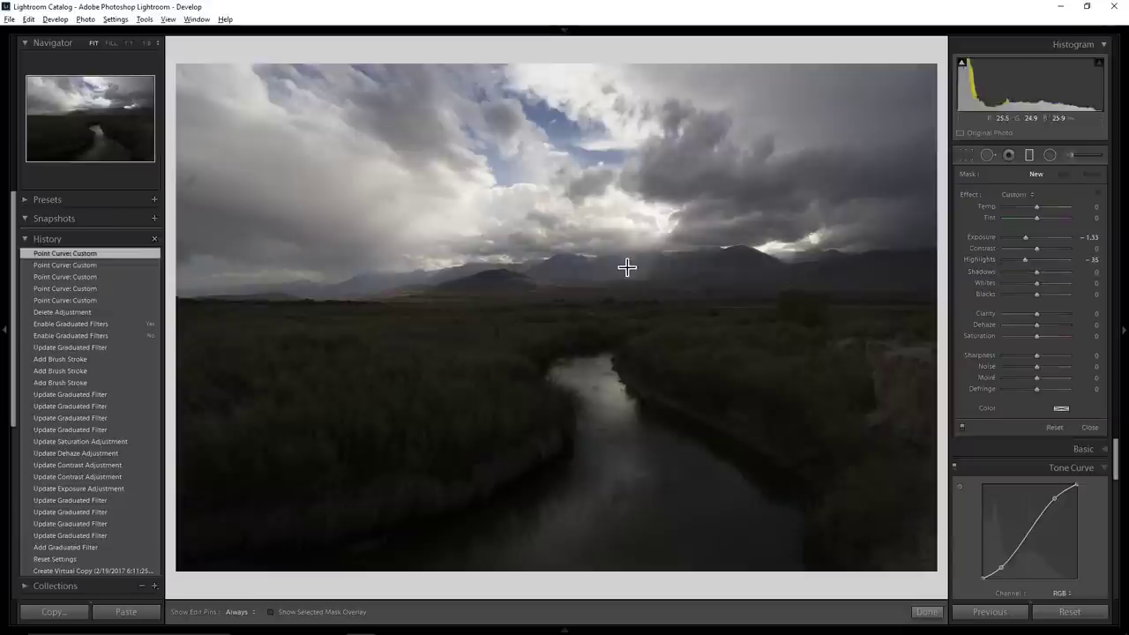
left_click_drag(592, 207, 595, 325)
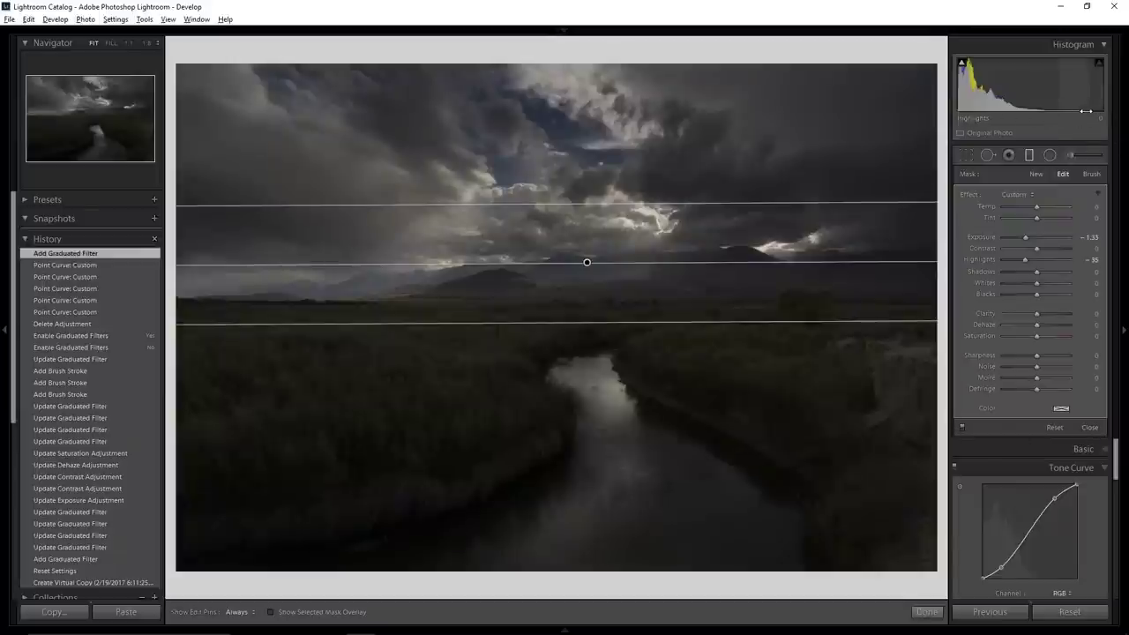
- Raise the global Basic exposure to +1.04
left_click(1090, 429)
left_click(1065, 172)
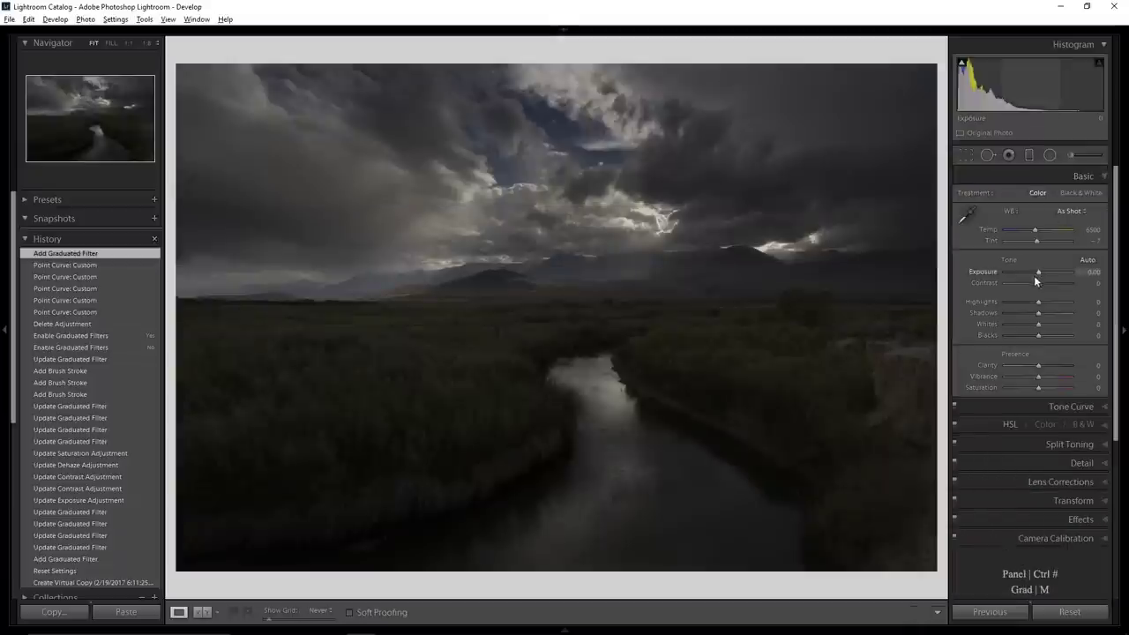
left_click_drag(1038, 272, 1043, 269)
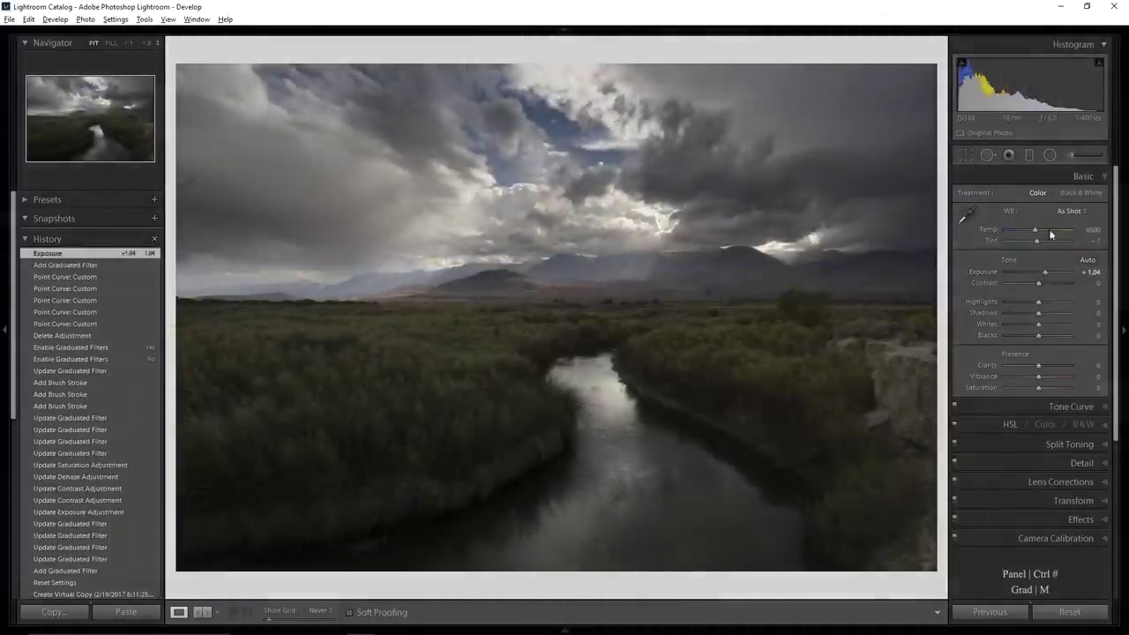
- Add a river-to-horizon graduated filter at Exposure 0.90, Shadows 15 and Highlights −73
key("m")
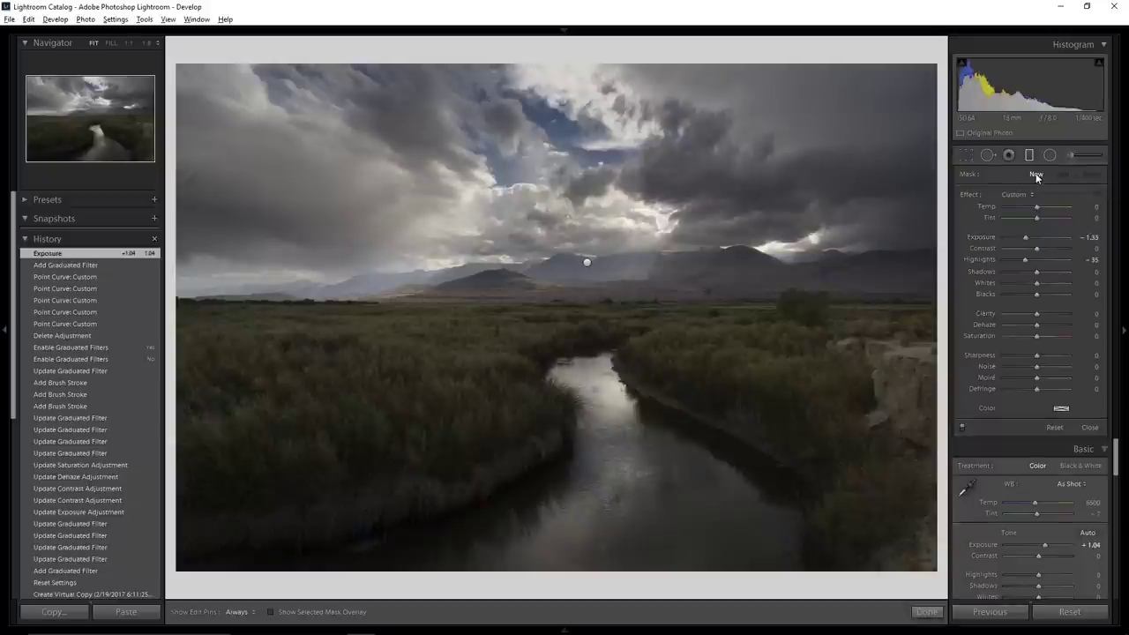
left_click_drag(1026, 240, 1041, 271)
double_click(1028, 260)
left_click_drag(560, 408, 559, 252)
left_click_drag(563, 327, 559, 309)
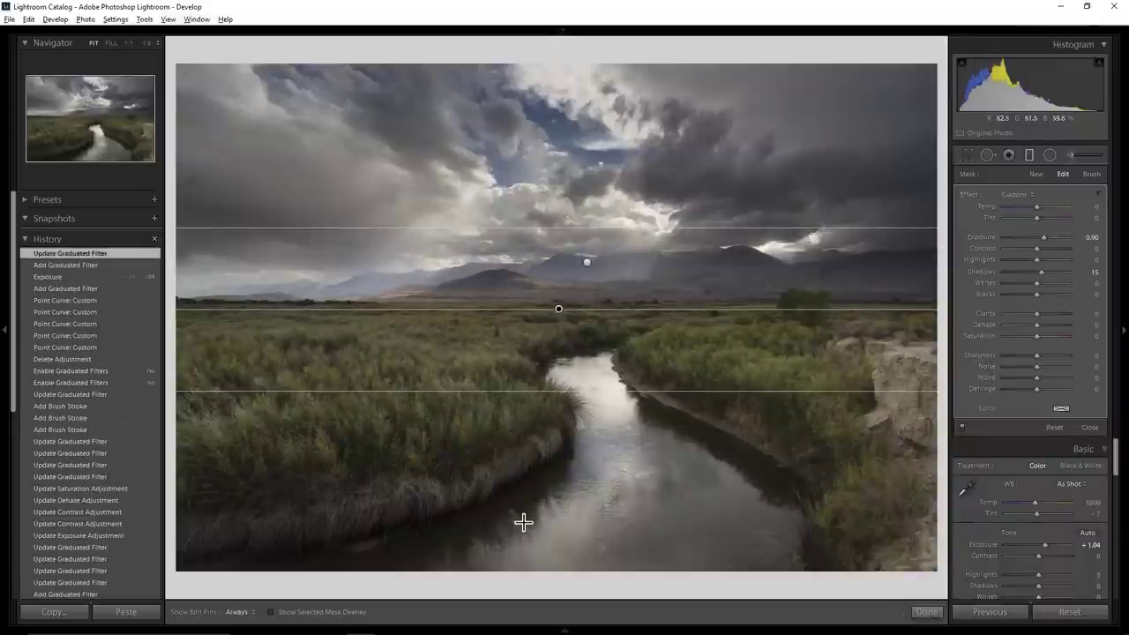
left_click_drag(1036, 260, 1014, 264)
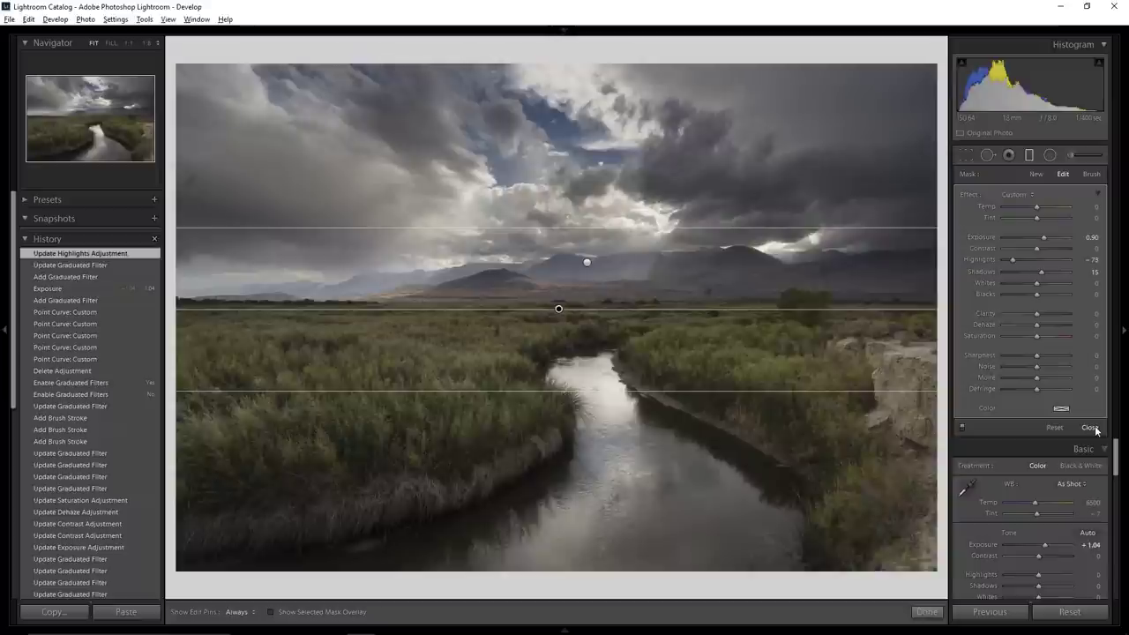
- Toggle the graduated filters off and on repeatedly to compare their effect
left_click(963, 428)
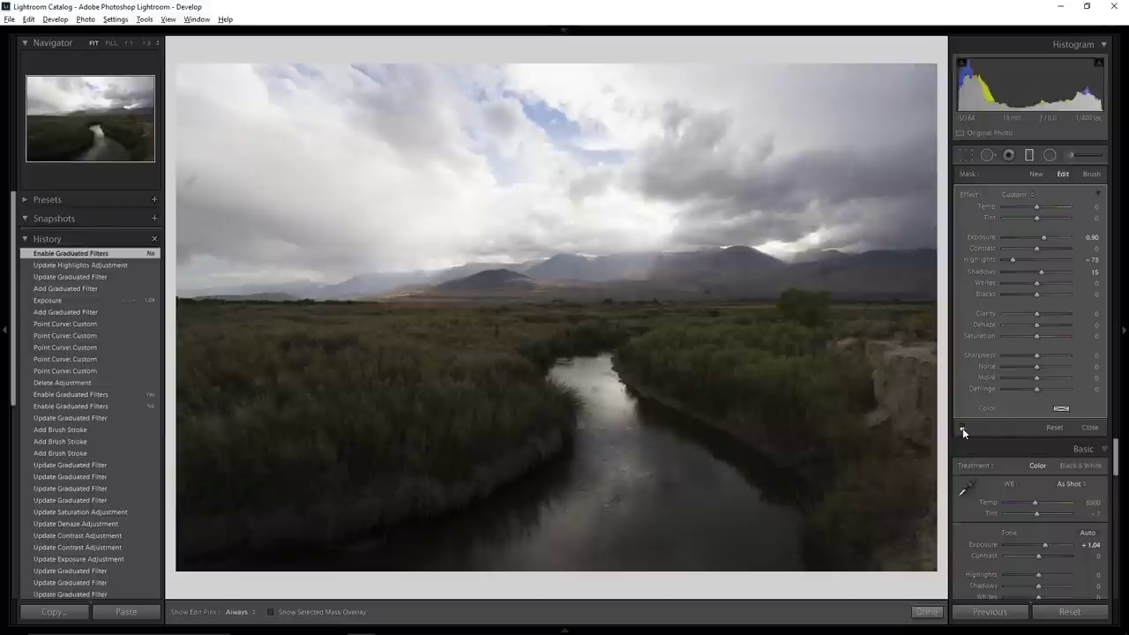
left_click(963, 429)
left_click(963, 429)
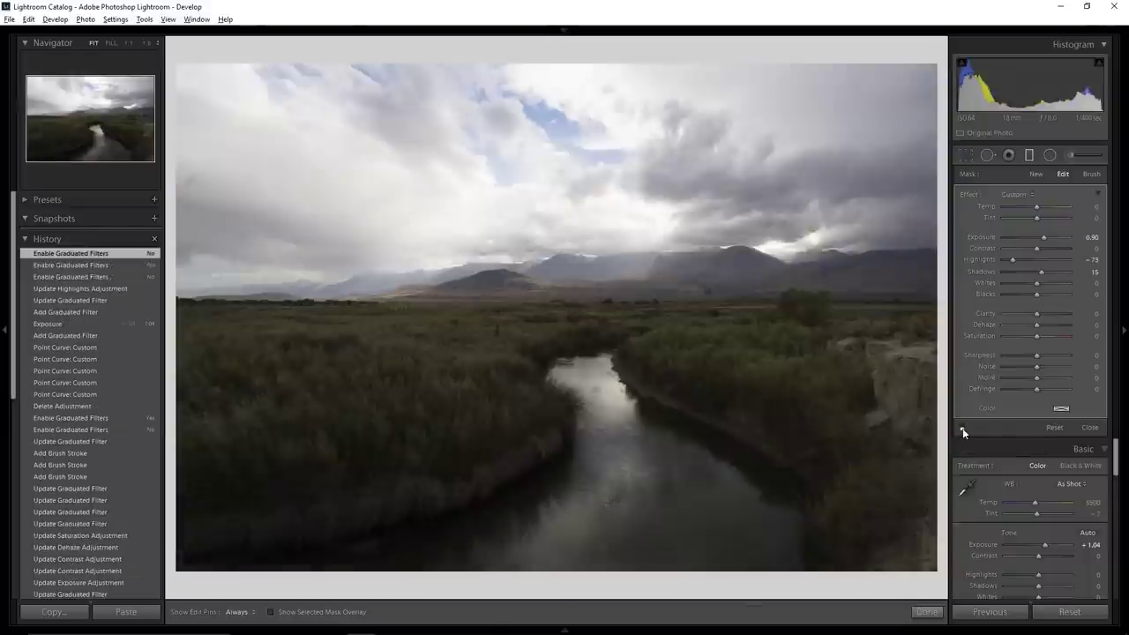
left_click(963, 429)
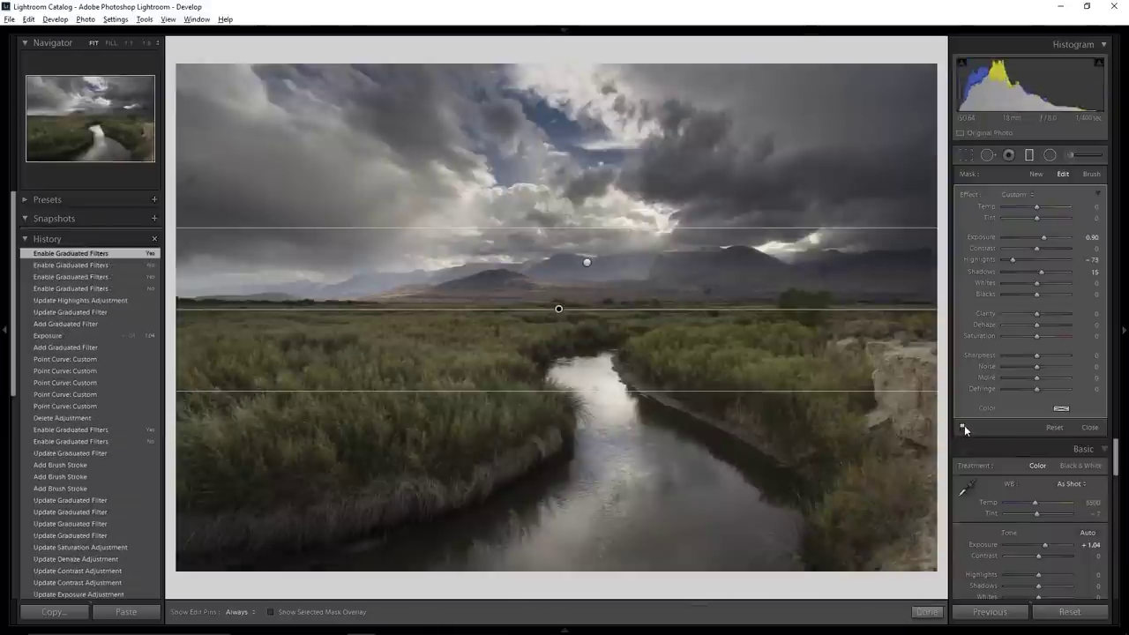
left_click(962, 426)
left_click(962, 426)
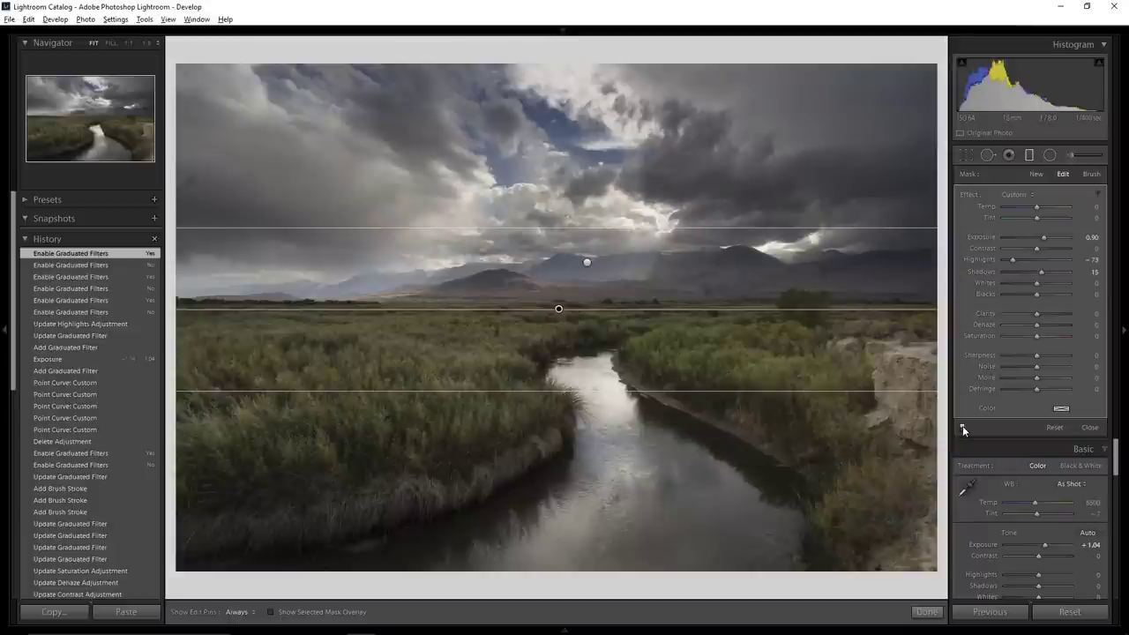
left_click(963, 426)
left_click(962, 426)
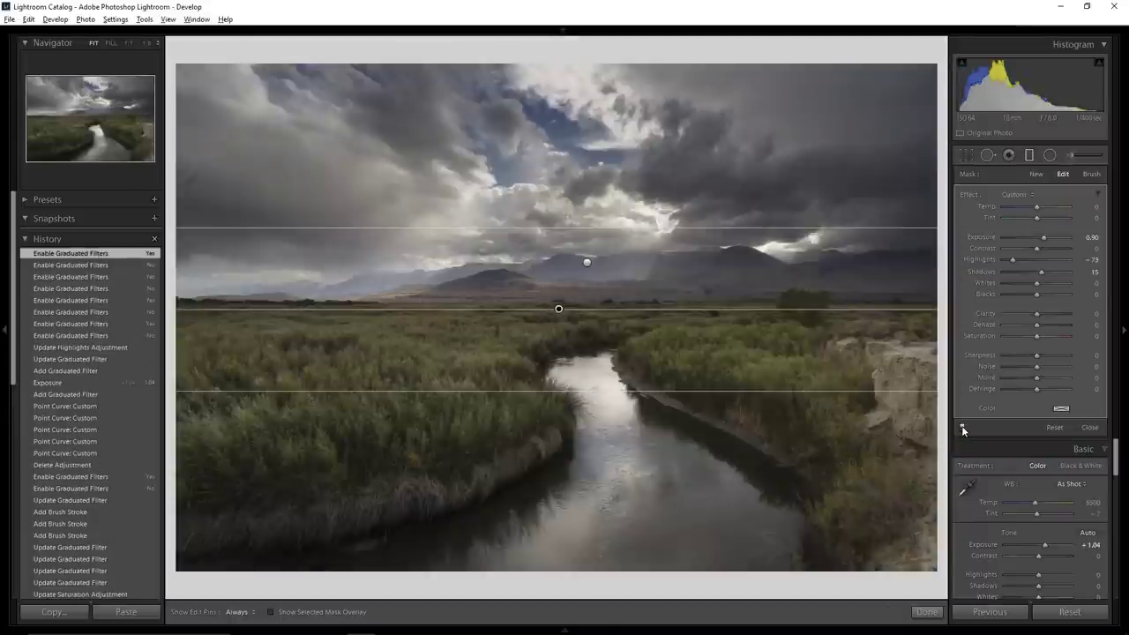
left_click(963, 428)
left_click(963, 429)
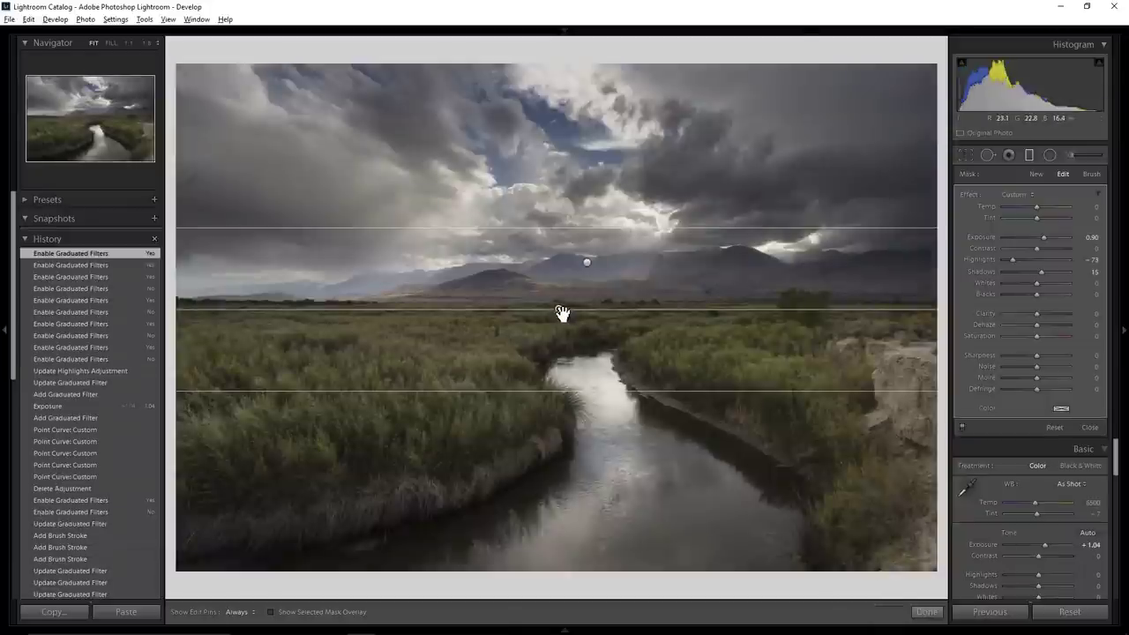
- Reposition the ground filter, ease the sky filter to −1.19, and give the ground filter saturation 68, sharpness 28
left_click_drag(561, 310, 561, 306)
left_click_drag(559, 228, 559, 248)
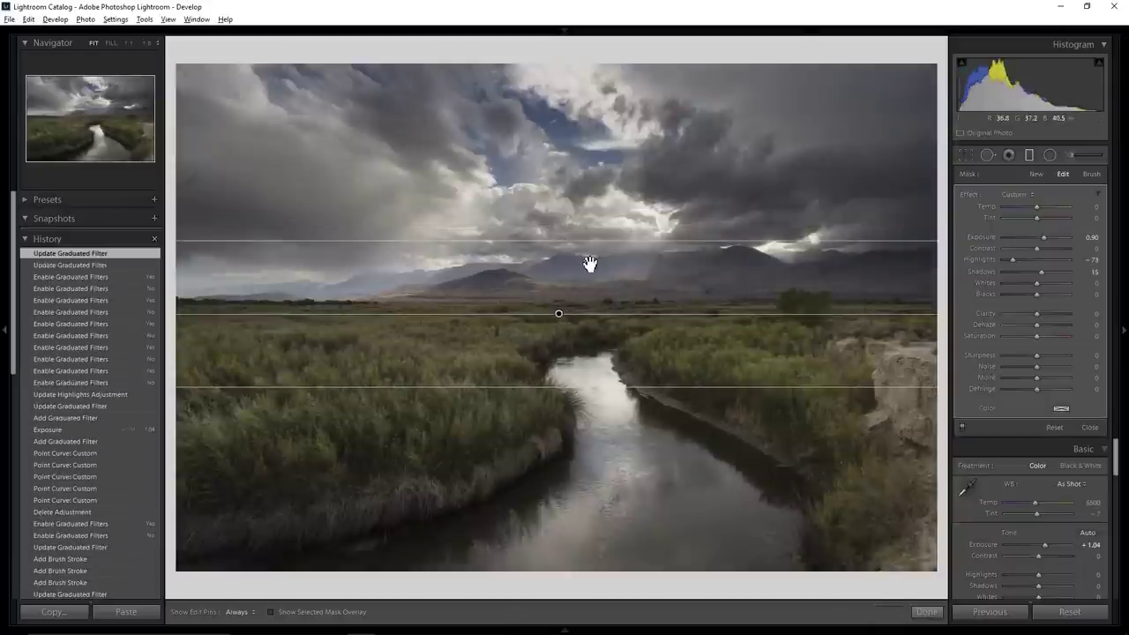
left_click(588, 261)
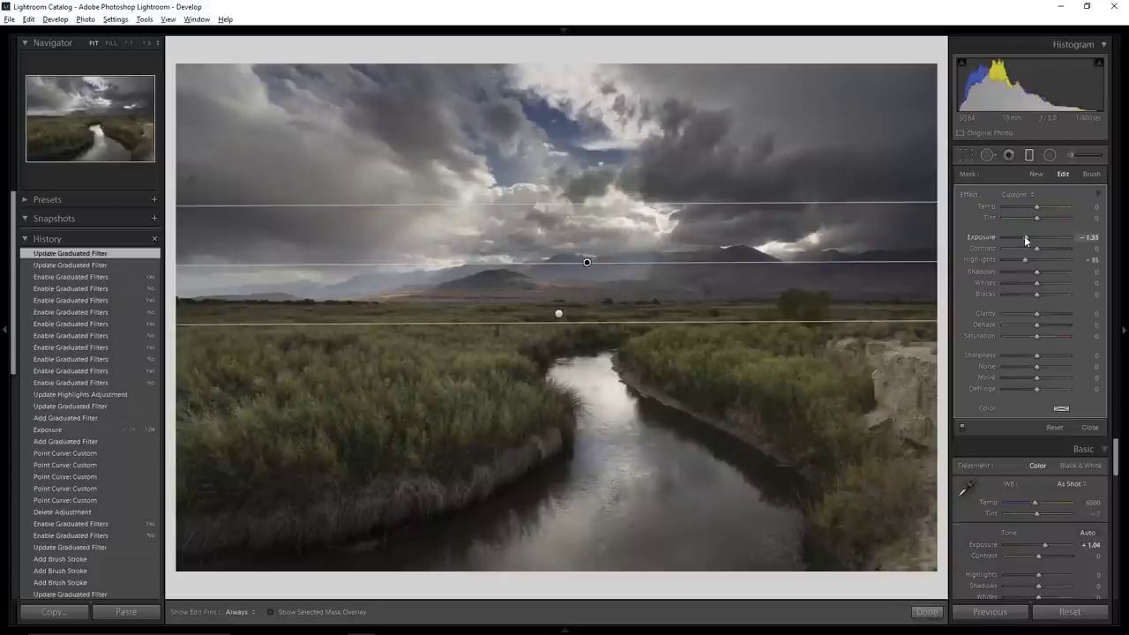
left_click_drag(1024, 236, 1028, 239)
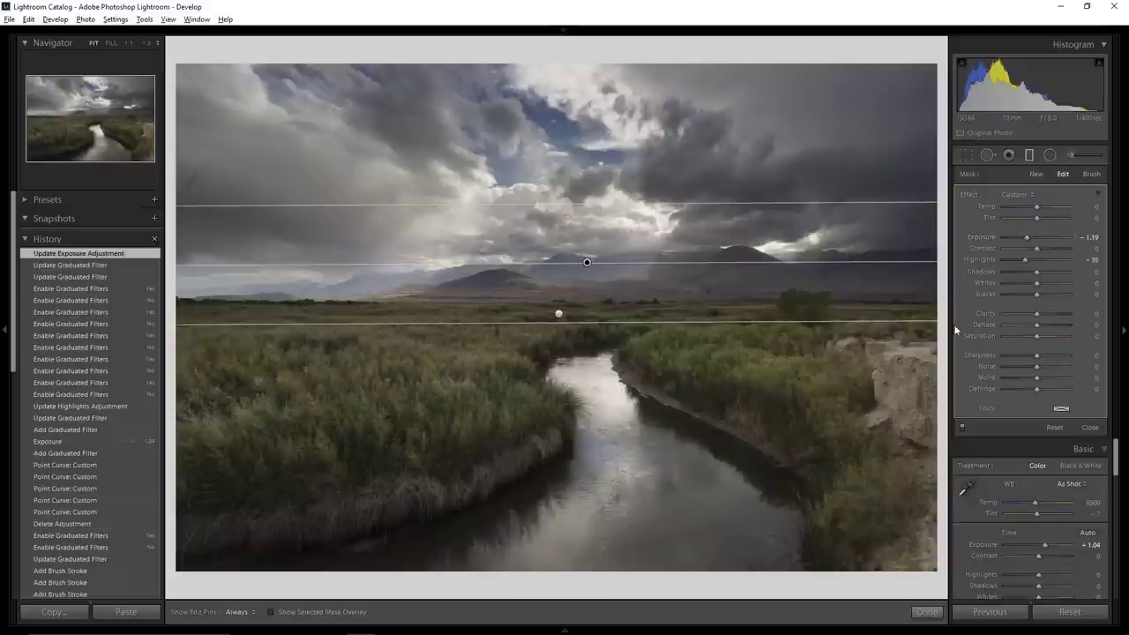
left_click(559, 314)
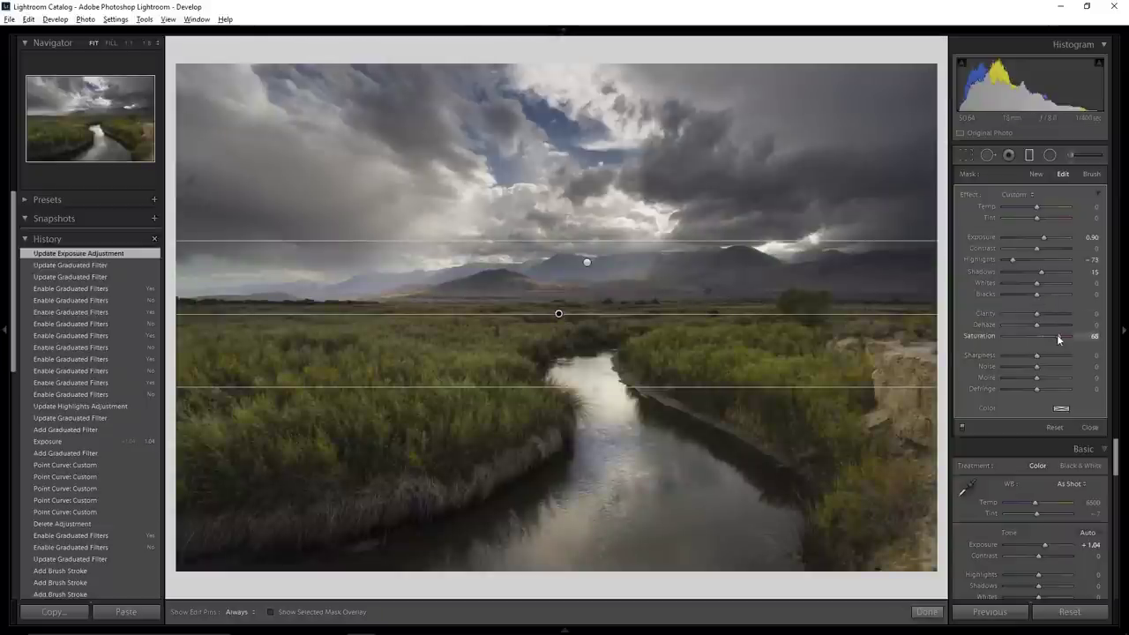
left_click(1045, 356)
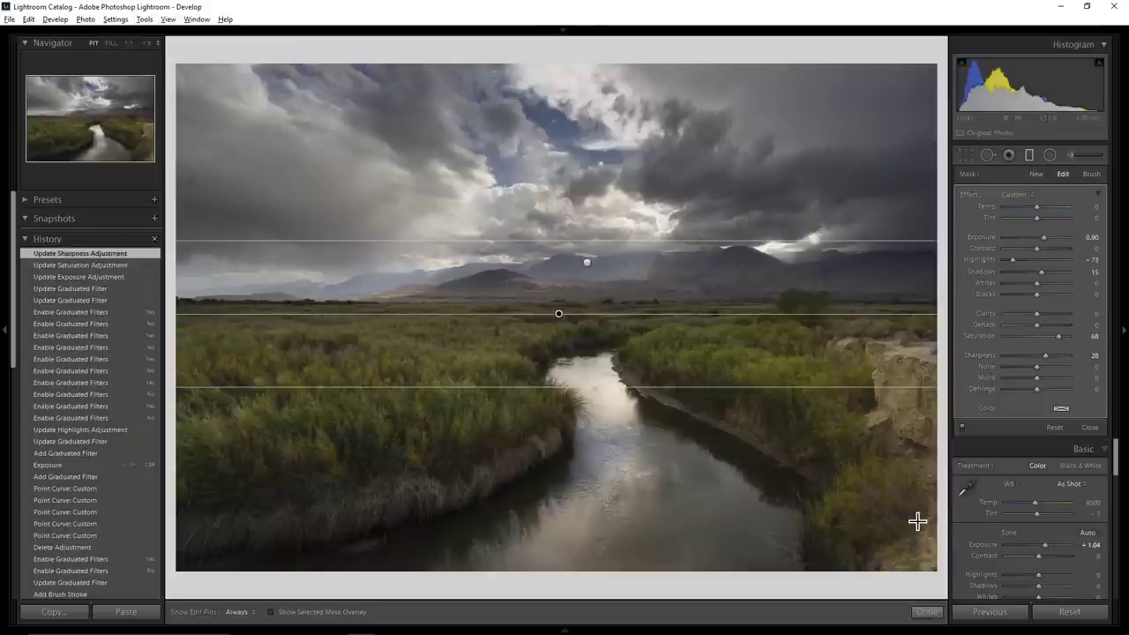
- View the river photo Before/After side by side with the filter pins hidden
key("y")
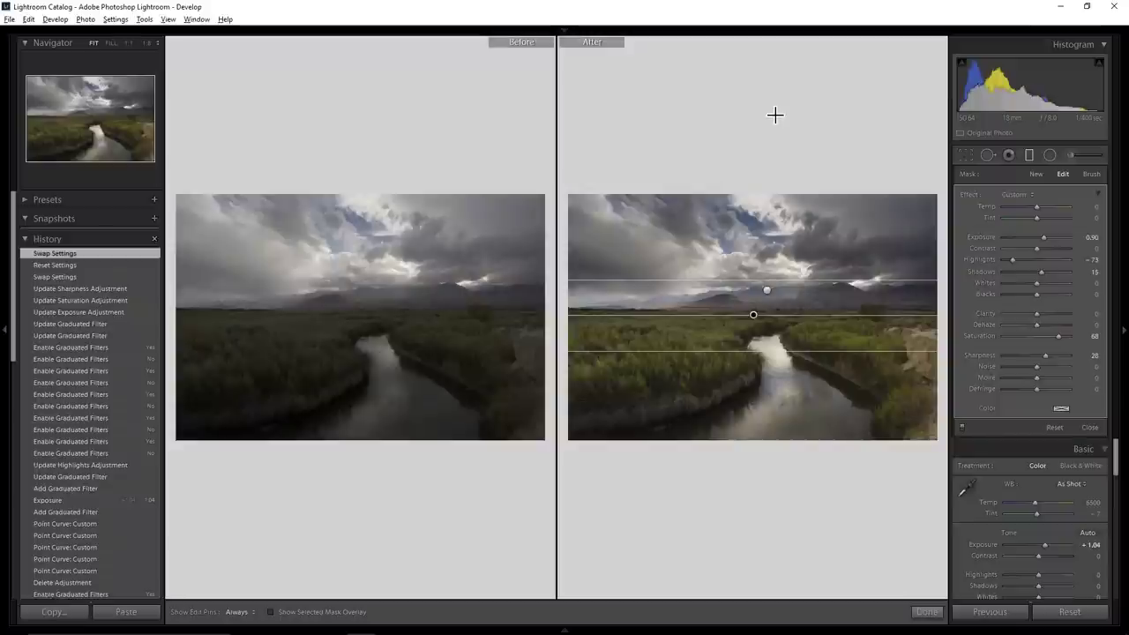
key("h")
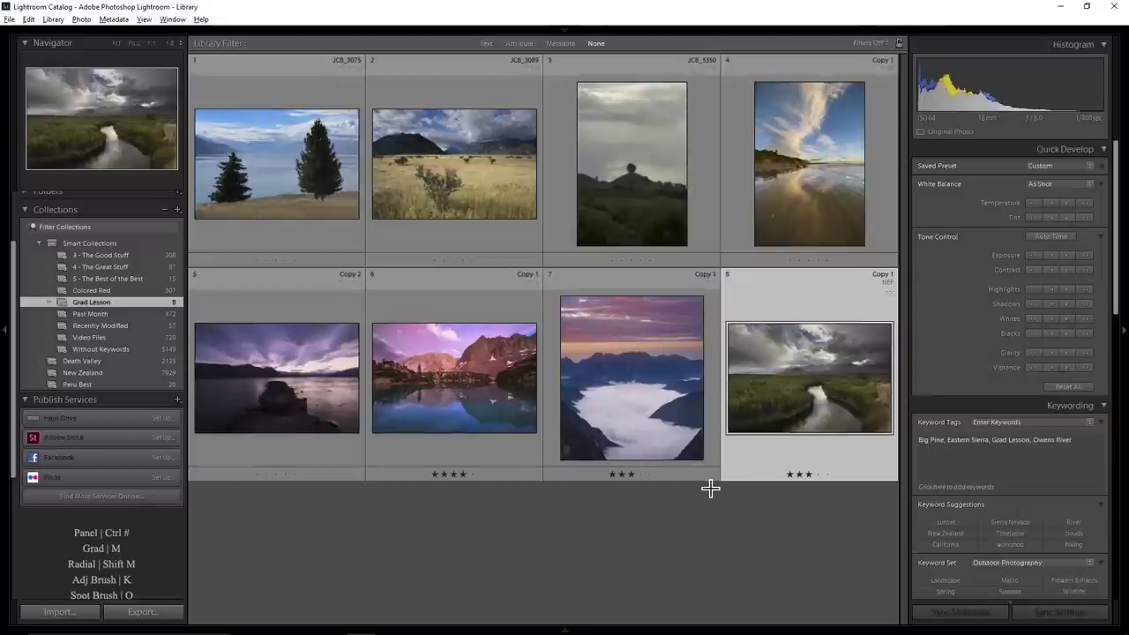
- Select the purple-sky lake photo with the rock jetty and open it in Develop
left_click(309, 367)
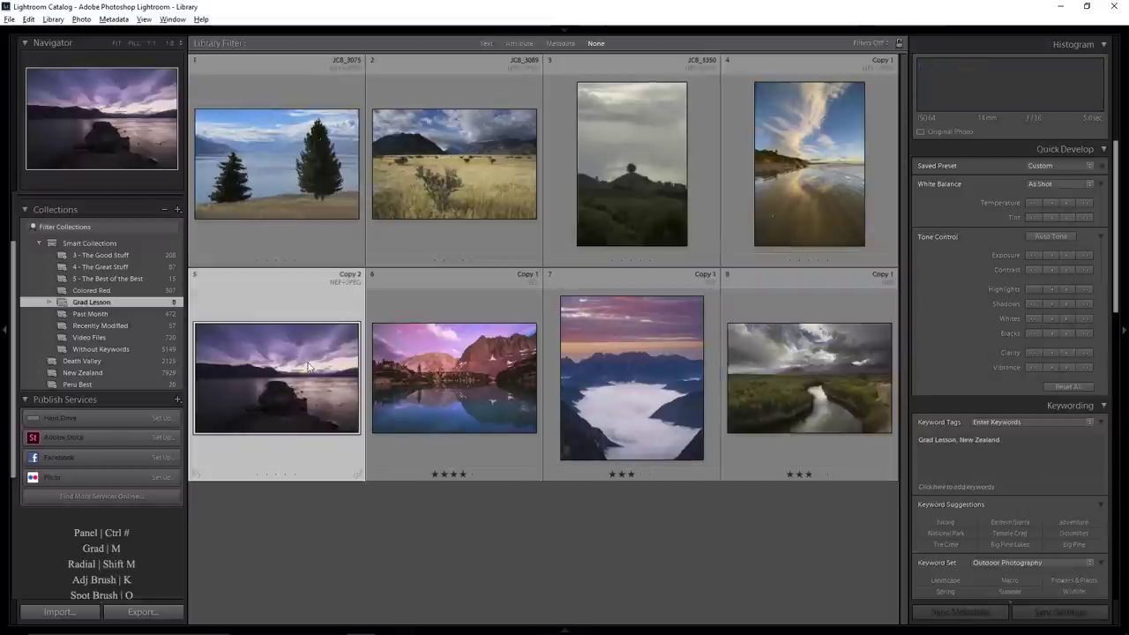
key("d")
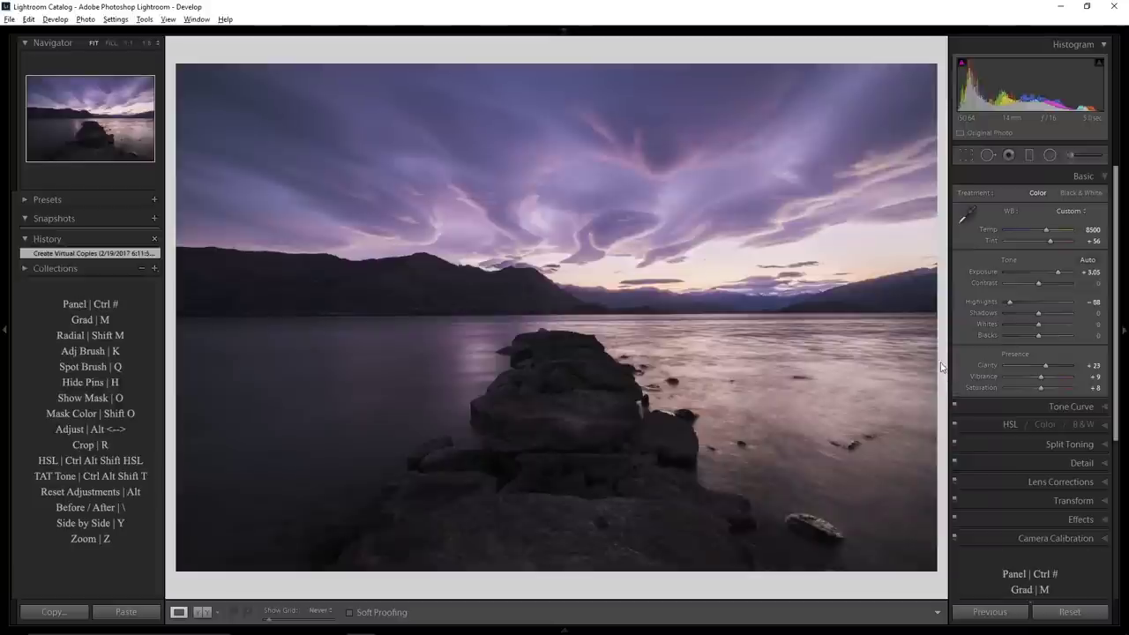
- Add a tilted sky-to-rock graduated filter: Exposure −0.76, Contrast 26, Highlights −35, Temp 8
key("m")
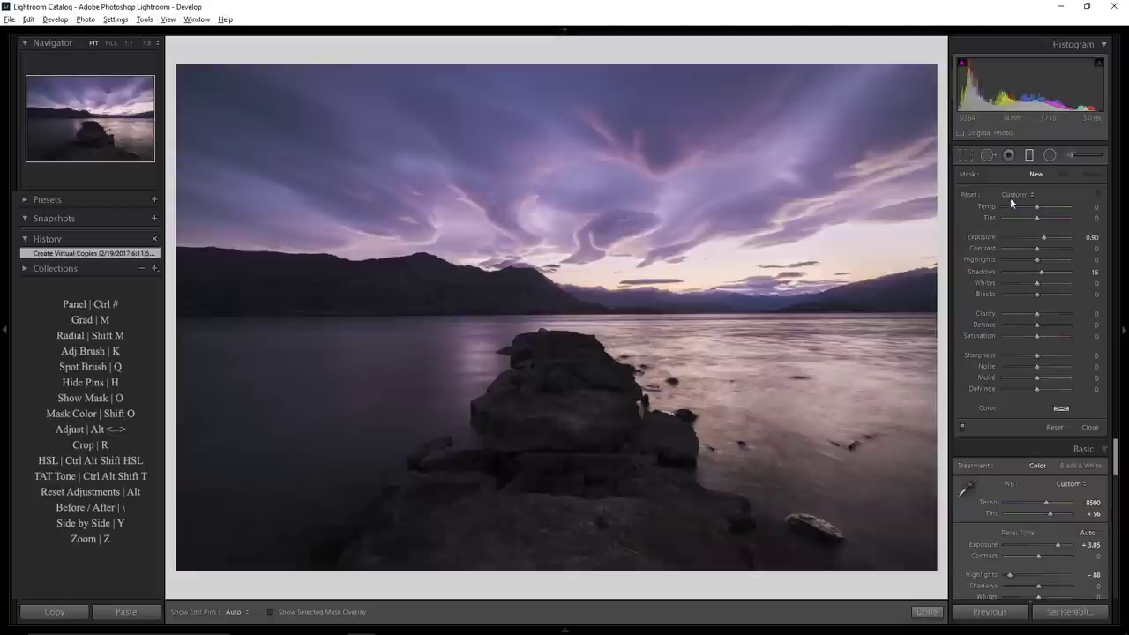
left_click_drag(1032, 240, 1027, 239)
left_click_drag(1036, 259, 1025, 260)
left_click_drag(583, 179, 559, 329)
mouse_move(1036, 248)
left_mouse_down()
mouse_move(1028, 235)
mouse_move(1042, 247)
left_mouse_up()
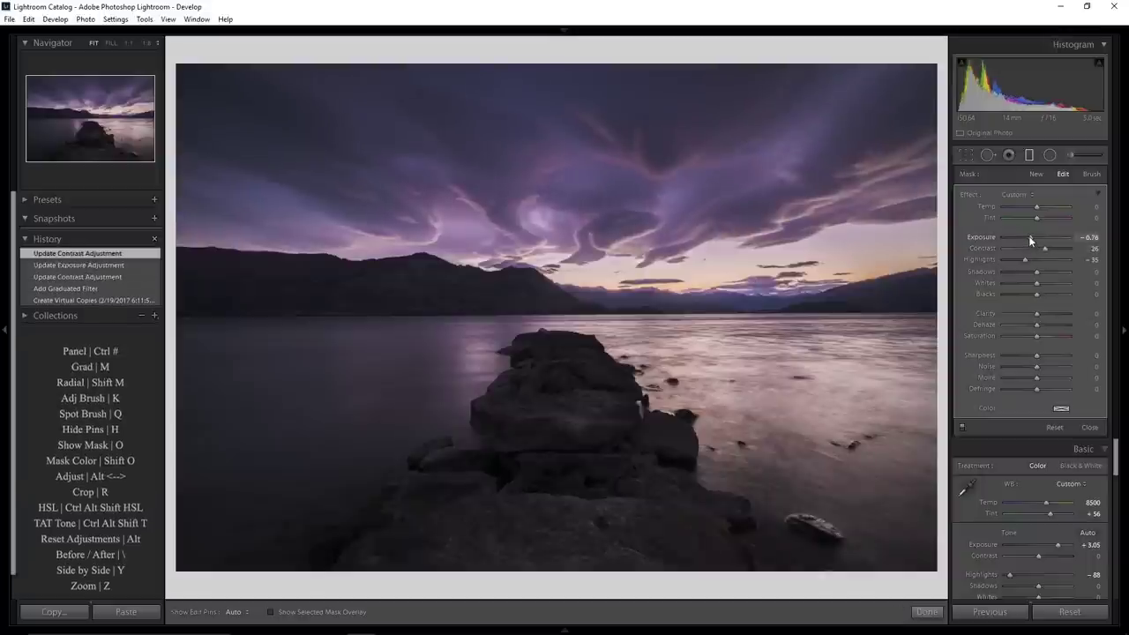
left_click(1028, 235)
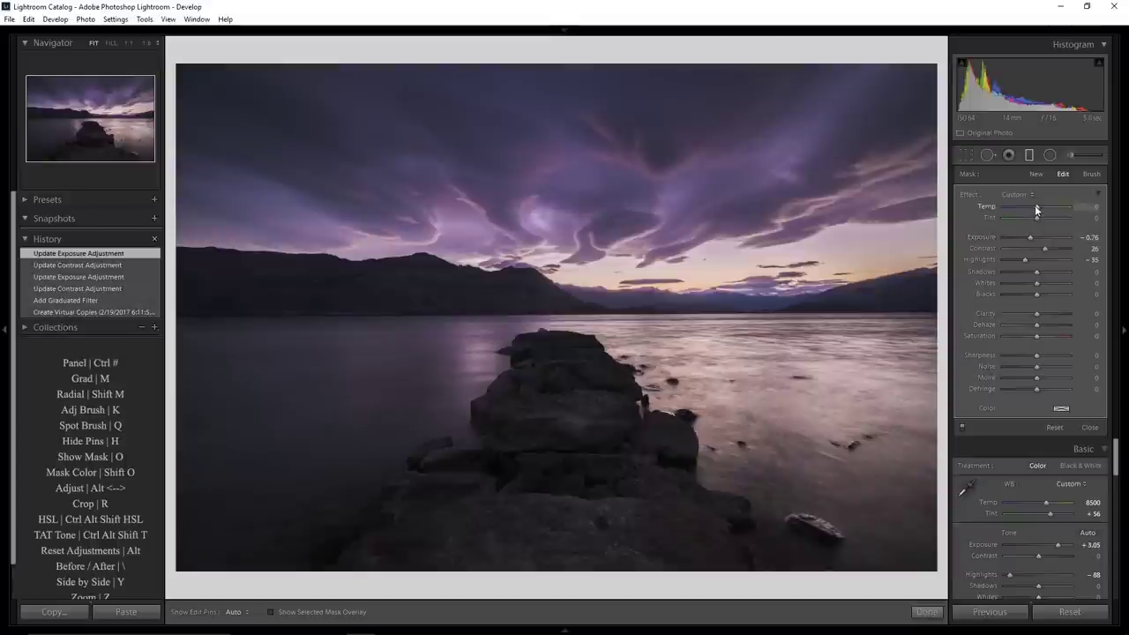
left_click(1037, 205)
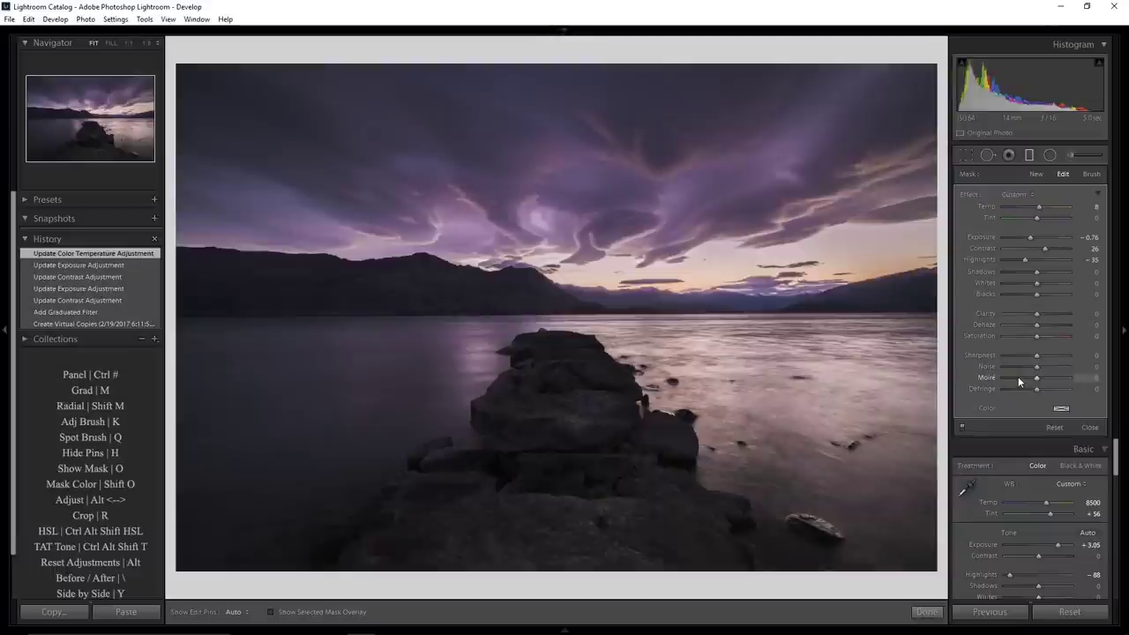
- Add a freshly reset graduated filter over the water at Exposure 0.69 and Highlights −28
left_click(1036, 175)
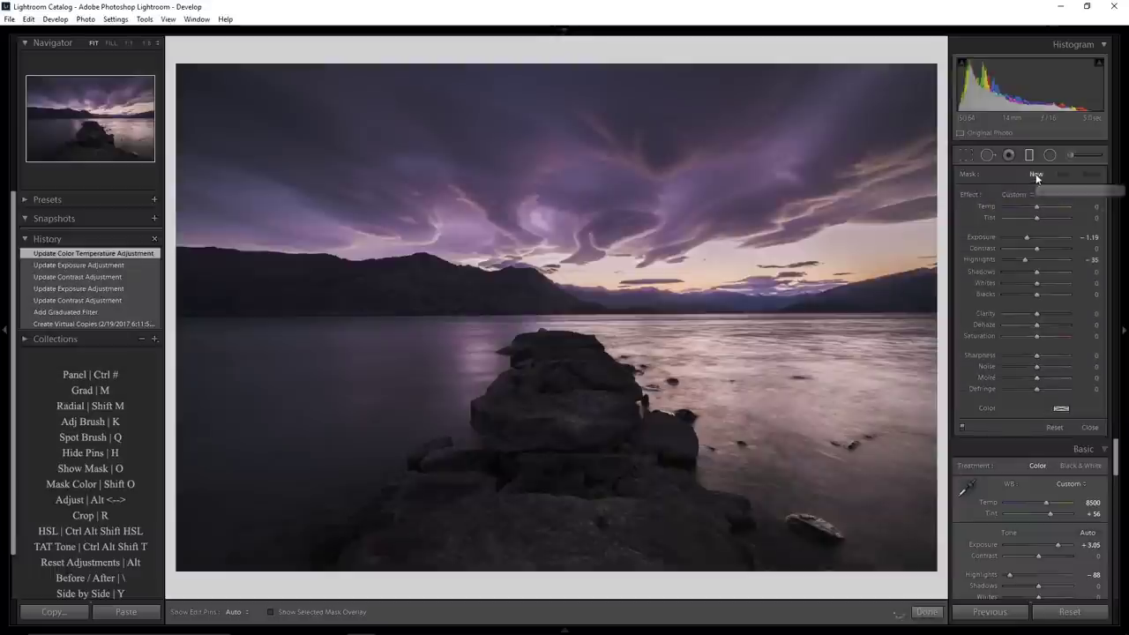
key("alt")
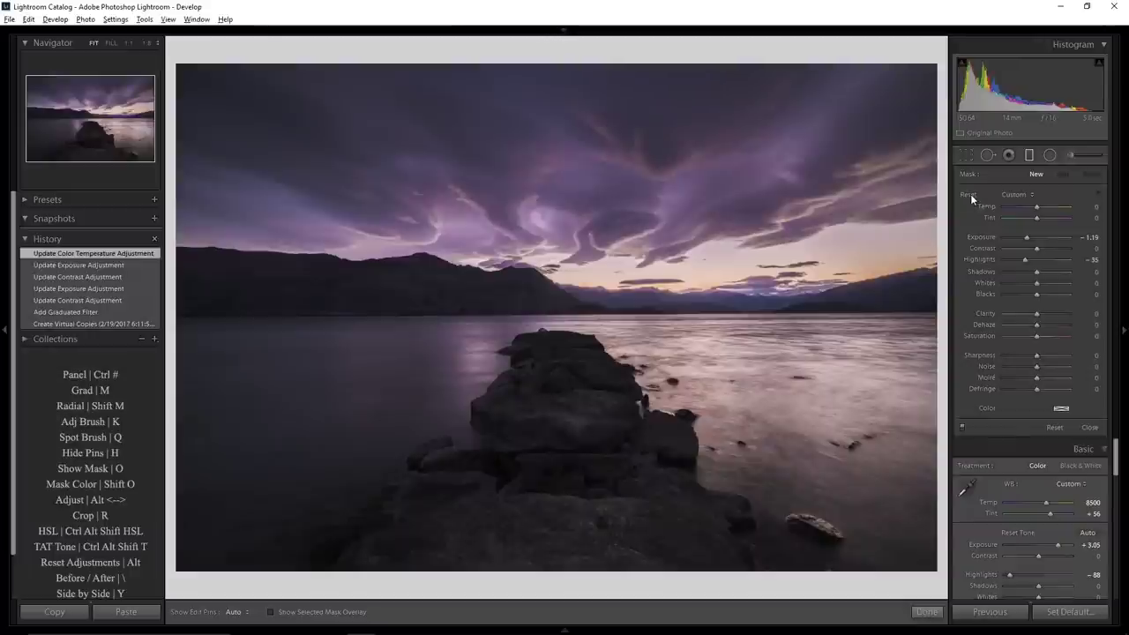
left_click(970, 194, "alt")
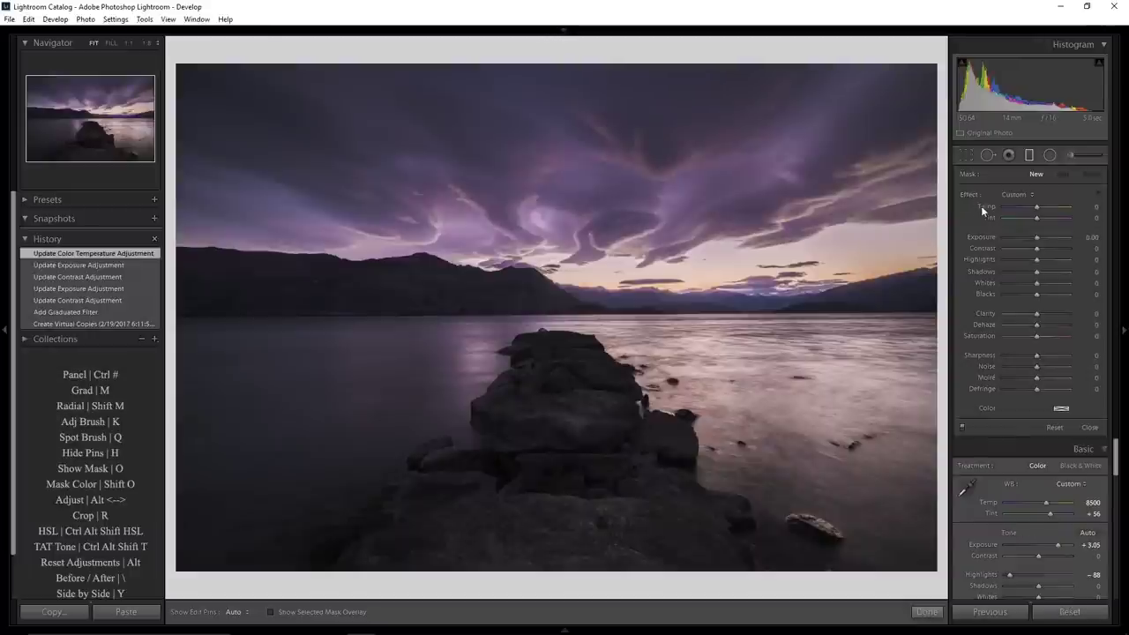
left_click_drag(1036, 237, 1042, 236)
left_click_drag(237, 325, 555, 327)
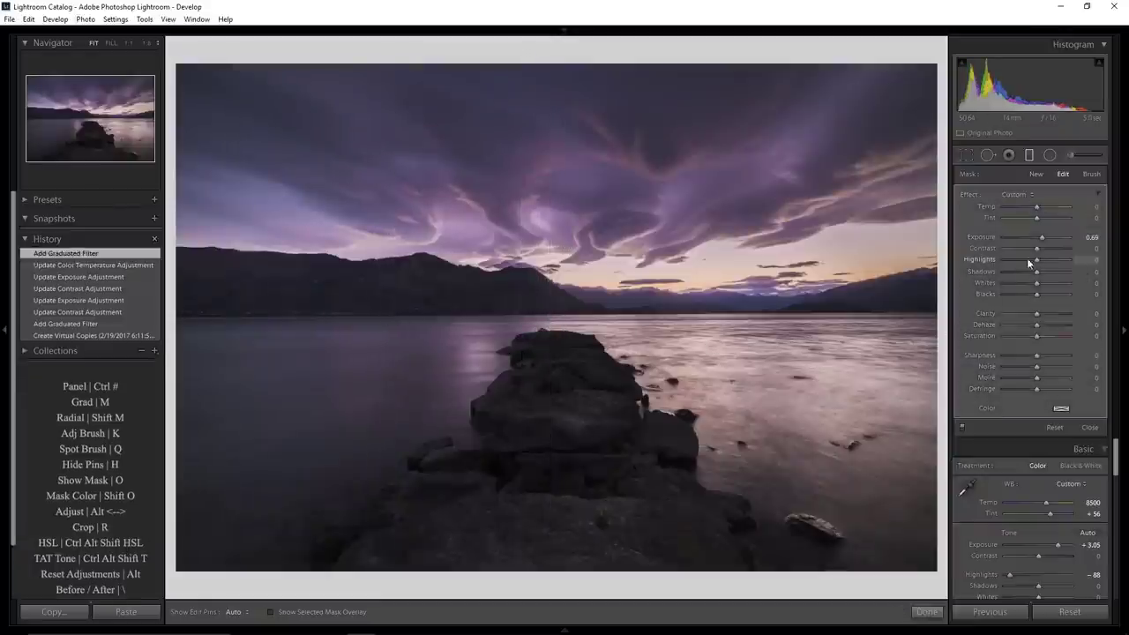
left_click_drag(1031, 262, 1027, 263)
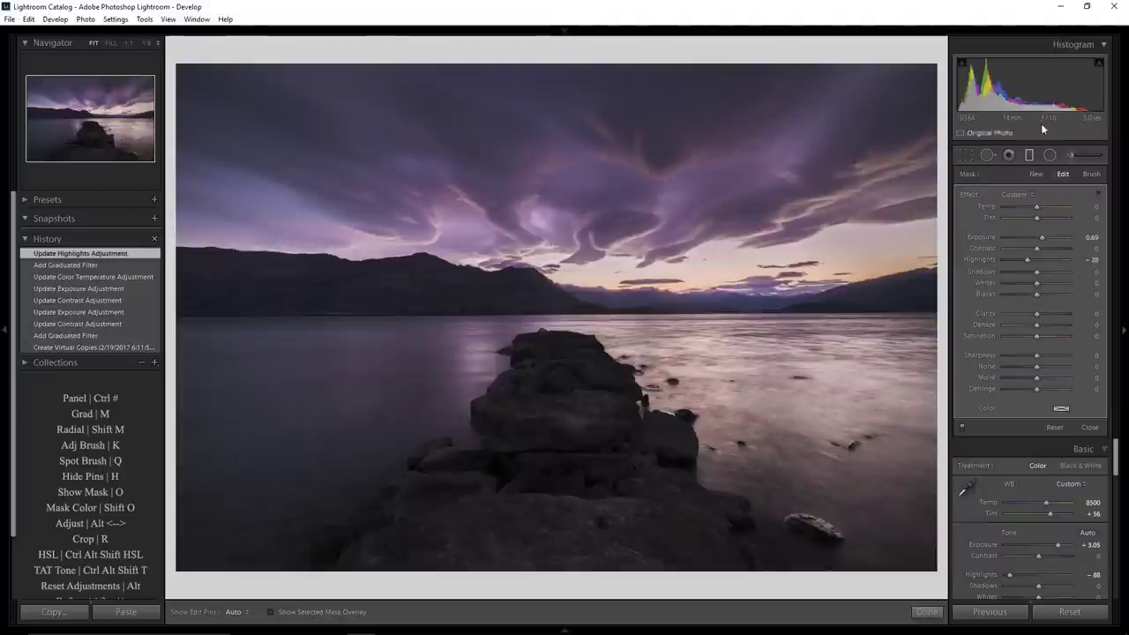
- Add another graduated filter across the rock jetty at Exposure 1.04 and Shadows 5
left_click(1038, 173)
left_click(1045, 238)
left_click(1038, 271)
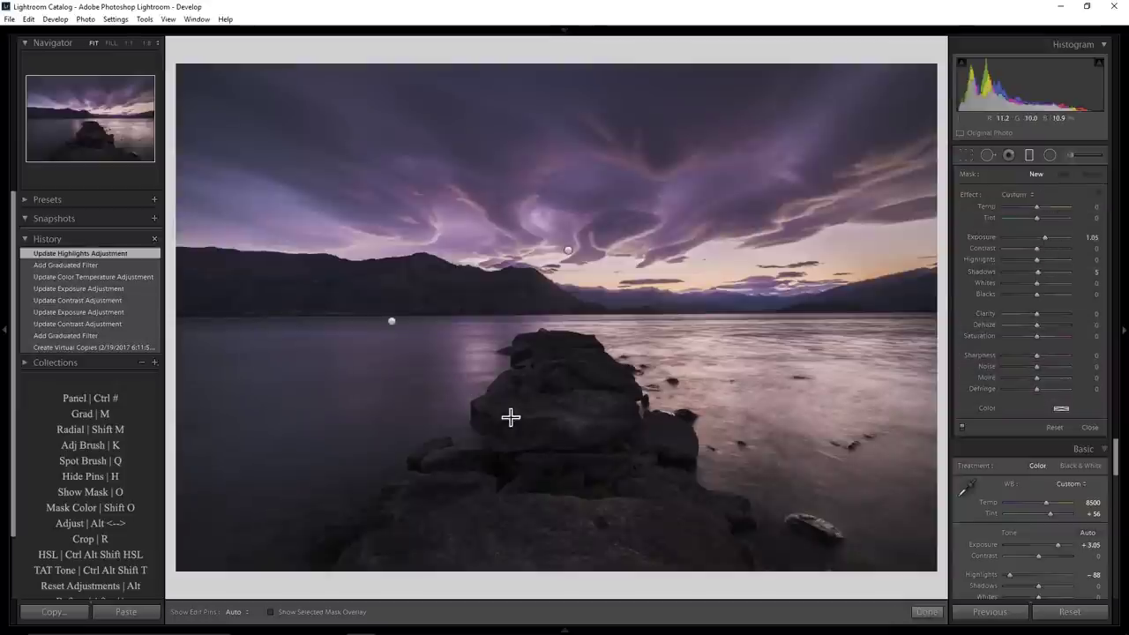
left_click_drag(511, 415, 549, 290)
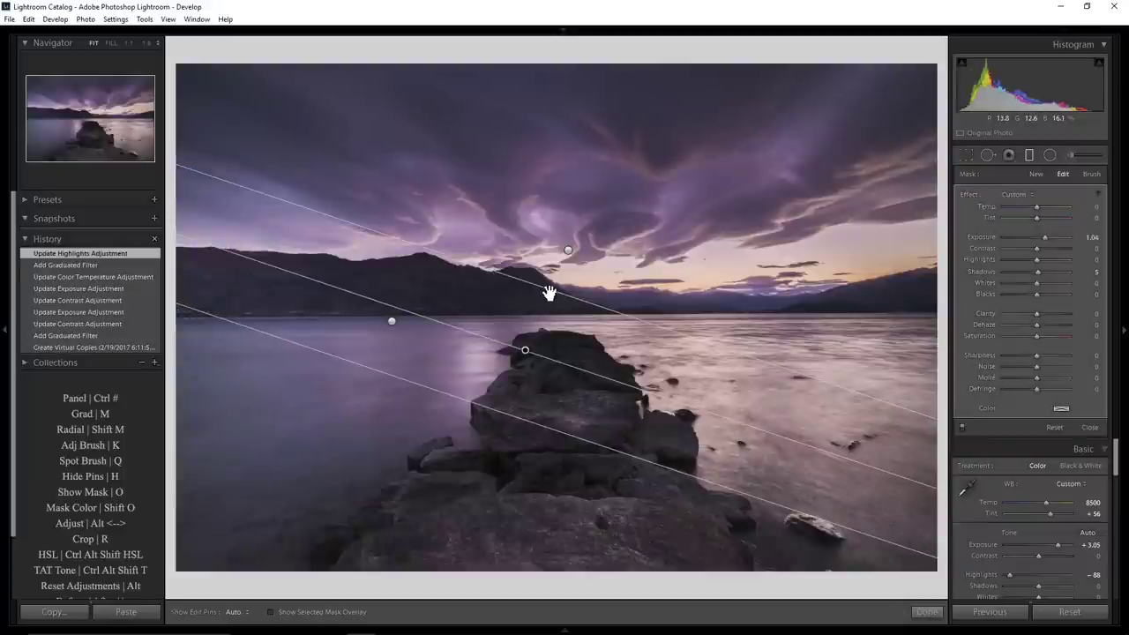
left_click(1090, 427)
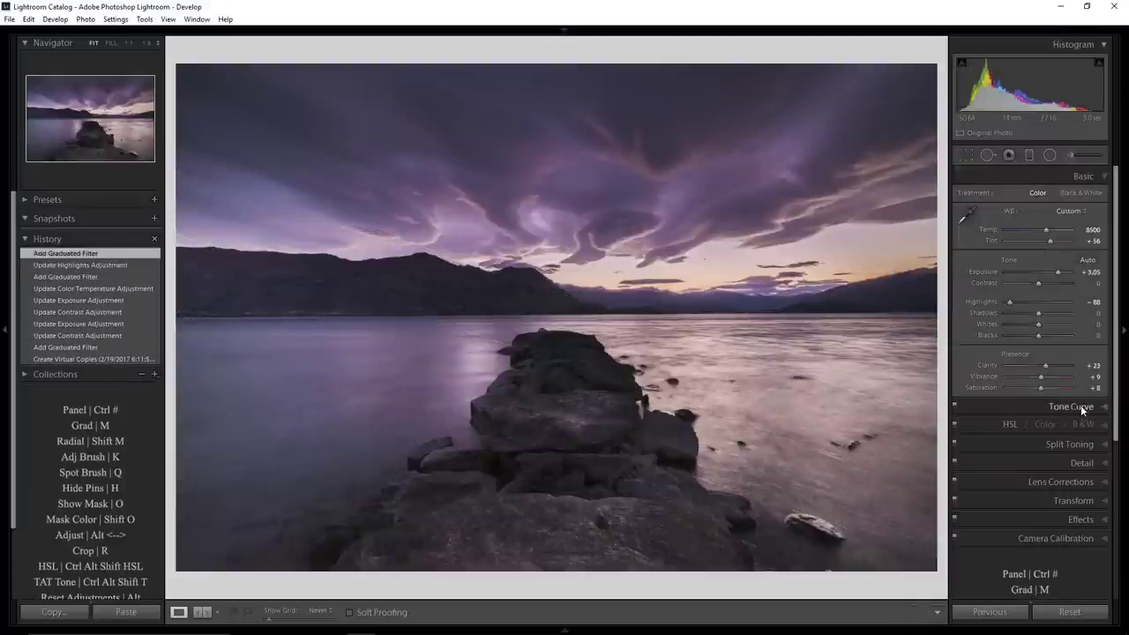
- Remove two tone-curve points and bend the curve down to darken the lake photo
left_click(1082, 407)
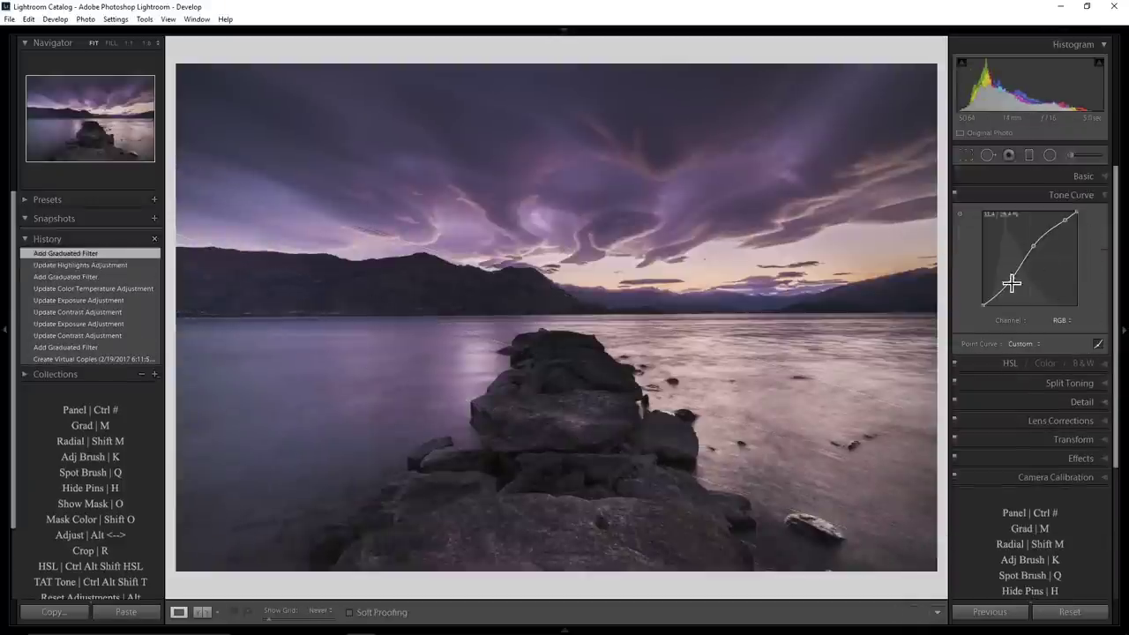
double_click(1065, 220)
double_click(1034, 245)
mouse_move(1012, 278)
left_mouse_down()
mouse_move(996, 297)
mouse_move(1024, 262)
left_mouse_up()
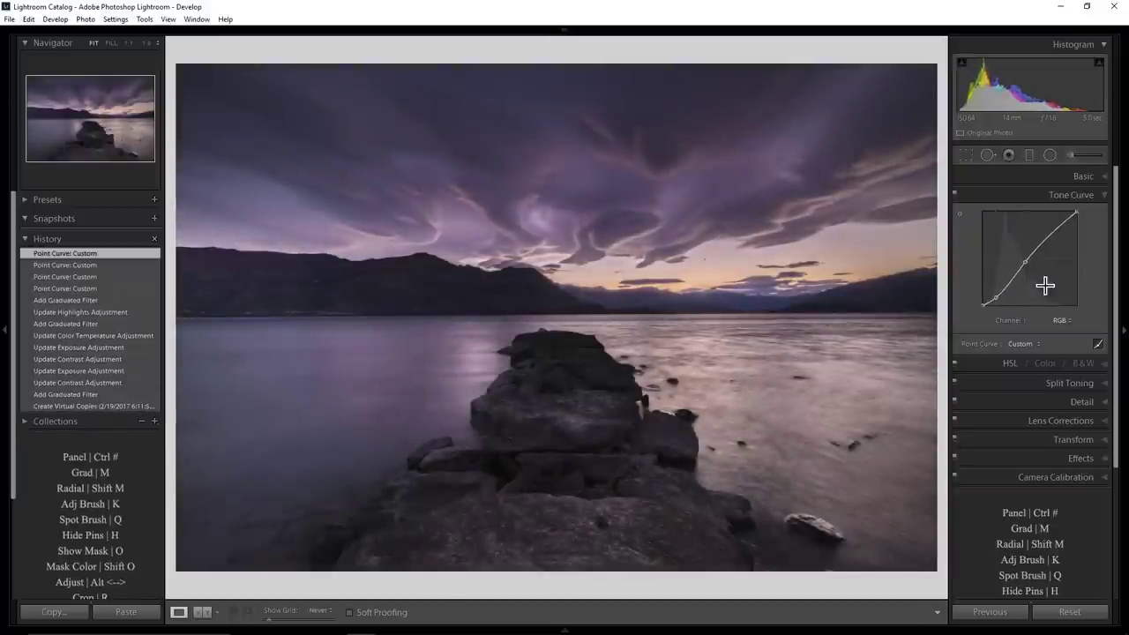
- Toggle the graduated filters off and on to compare, then return to the Library grid
key("m")
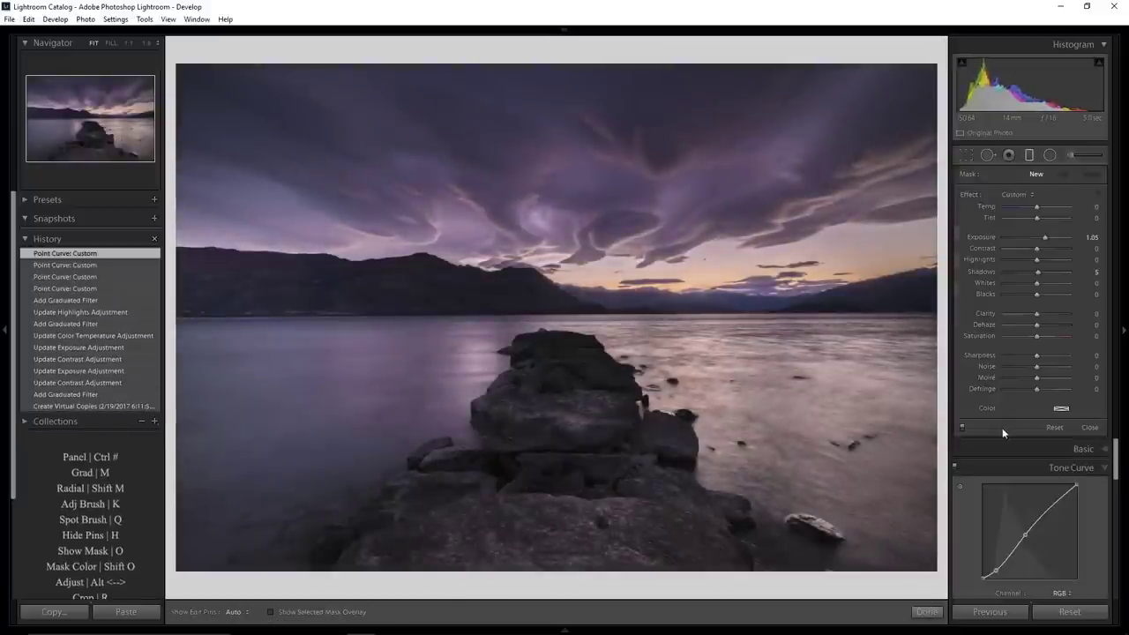
left_click(962, 428)
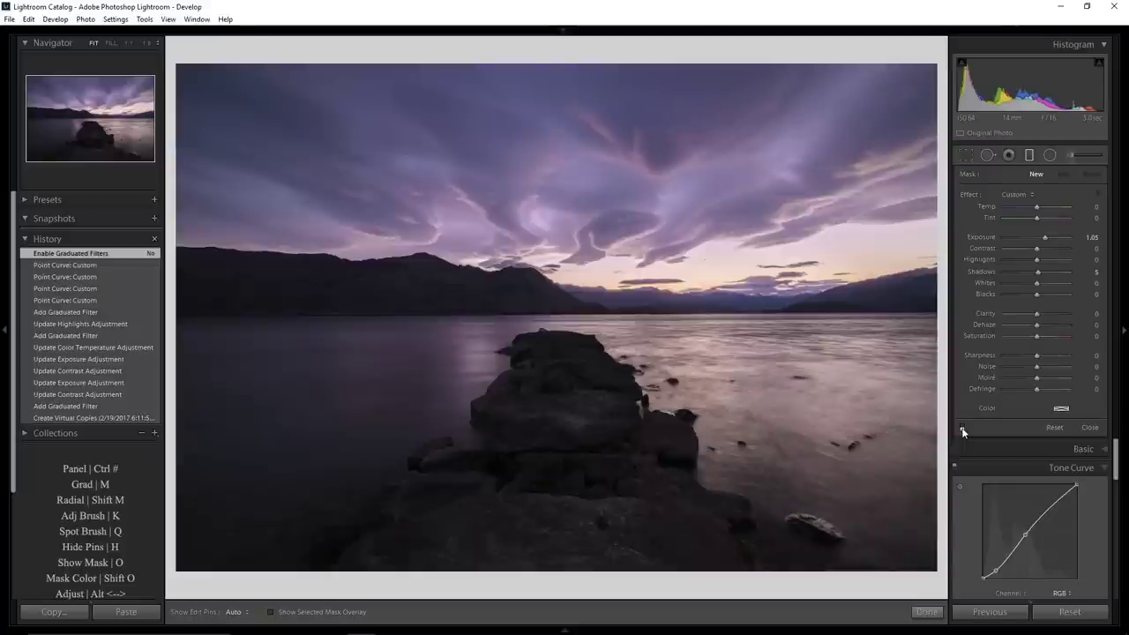
left_click(962, 429)
left_click(962, 428)
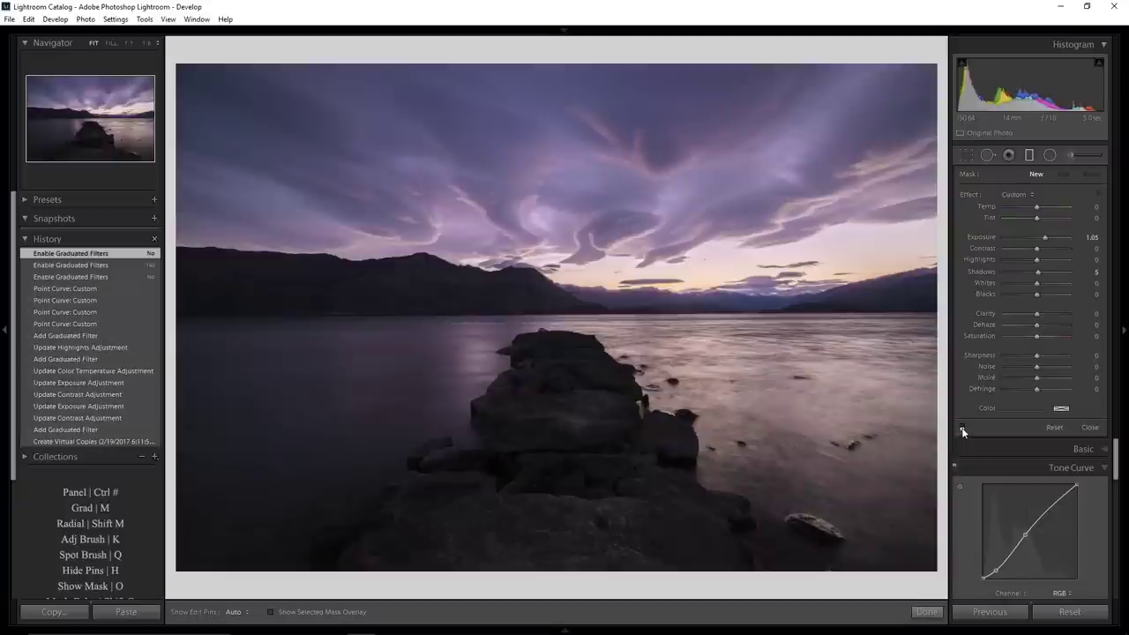
left_click(962, 427)
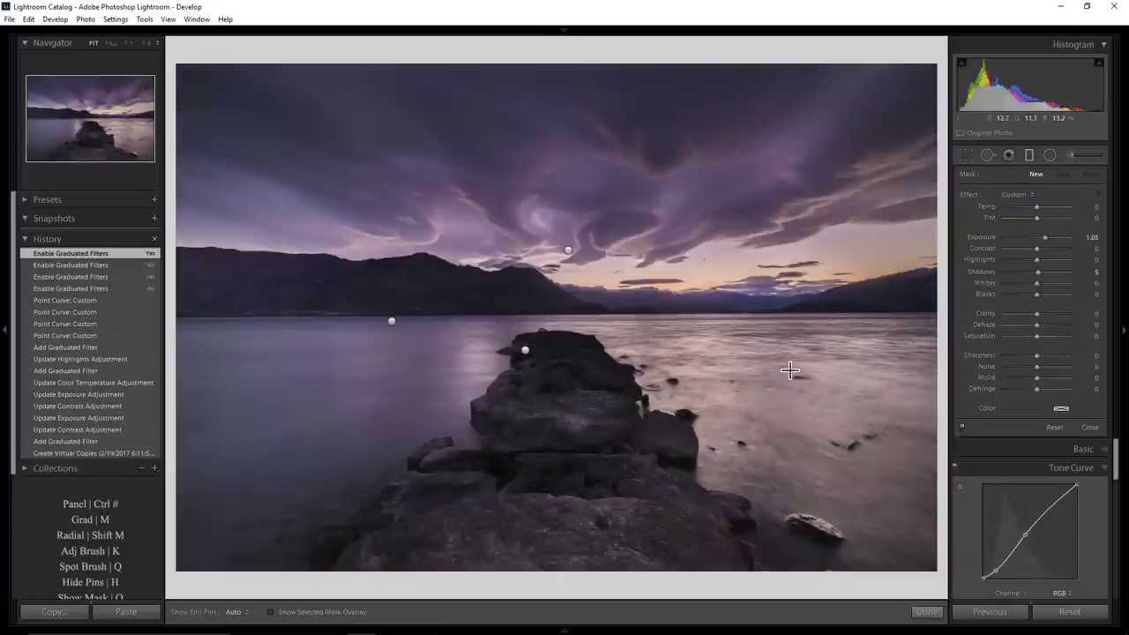
key("g")
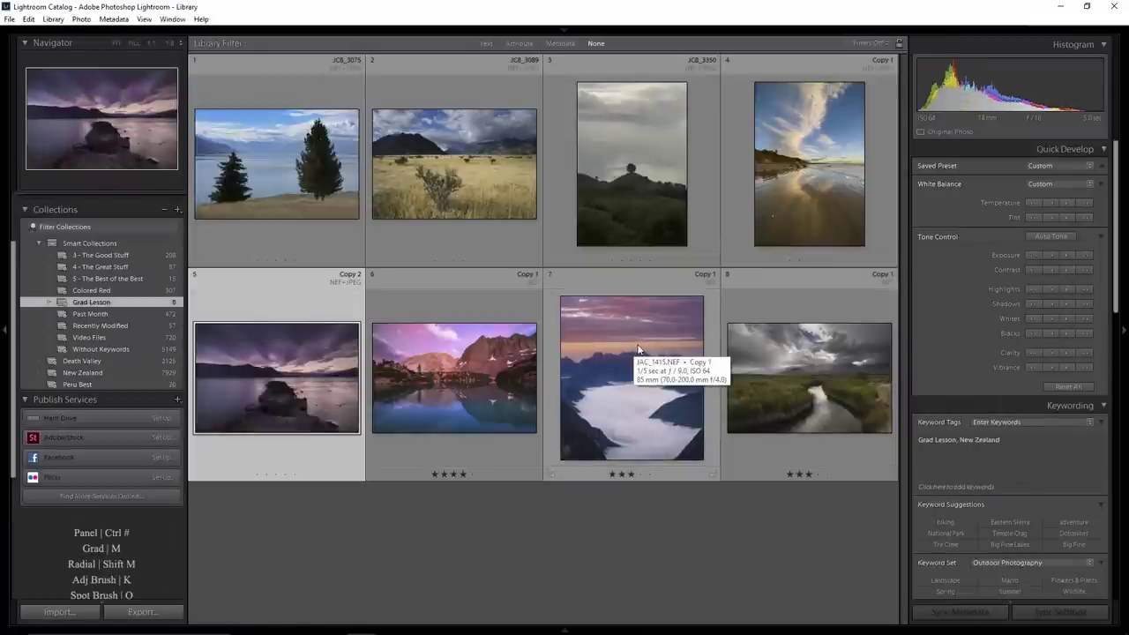
- Bring the two-pine lake photo into Develop and lay a graduated filter over the sky with Dehaze 46
left_click(255, 164)
key("d")
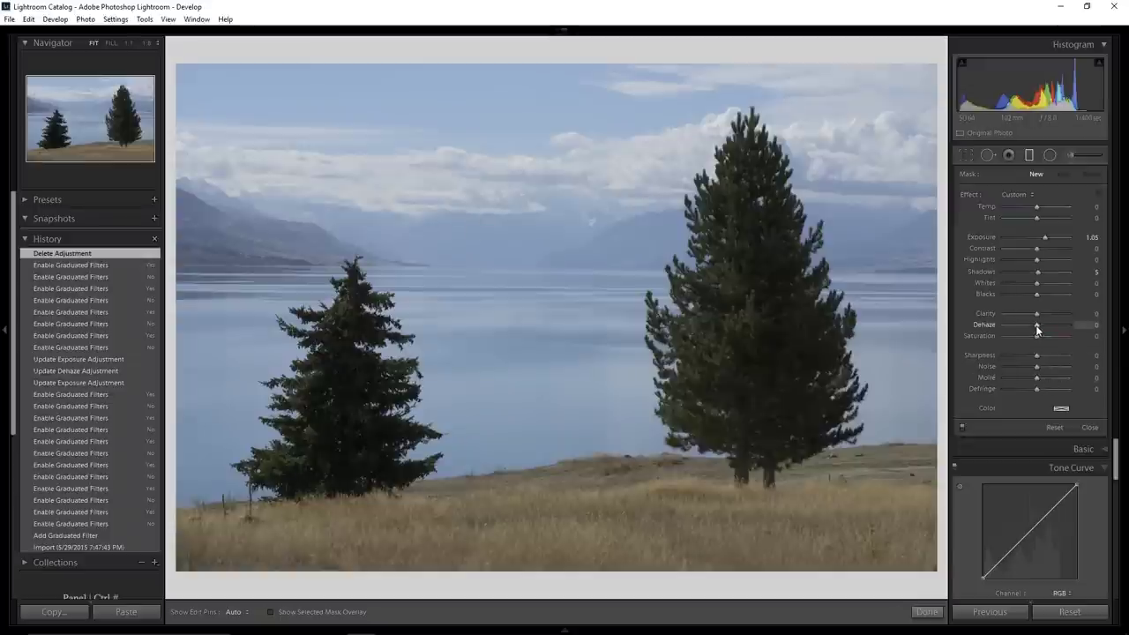
left_click_drag(1037, 328, 1050, 326)
left_click_drag(494, 134, 539, 377)
- Raise the filter's Dehaze to 55 with Exposure at zero, and move it slightly lower across the lake
left_click_drag(1045, 238, 1046, 240)
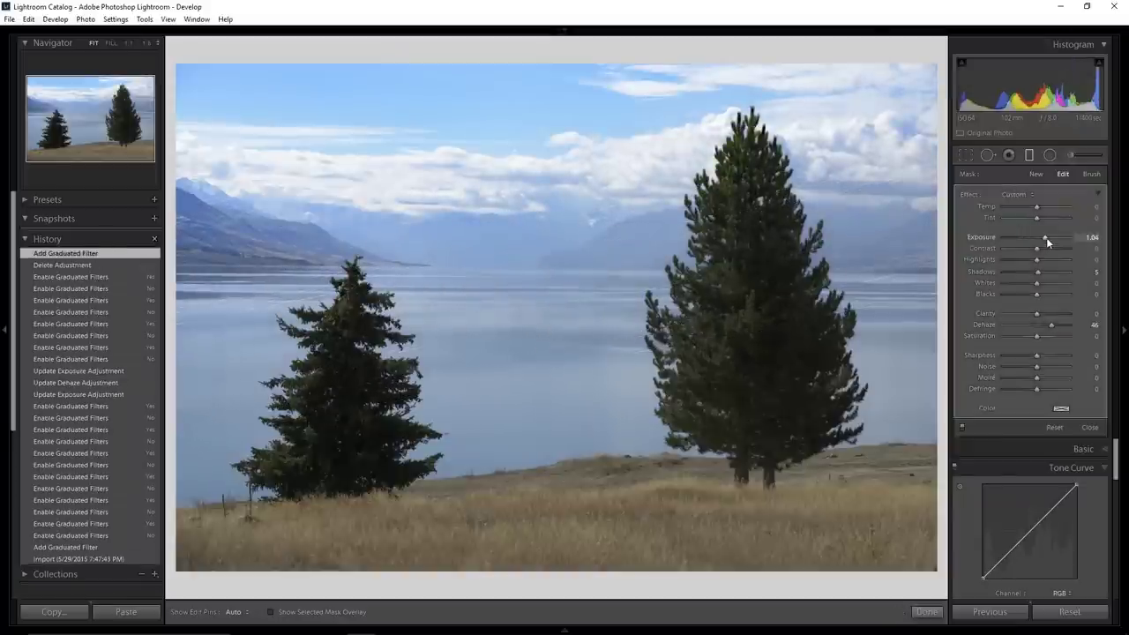
double_click(1045, 237)
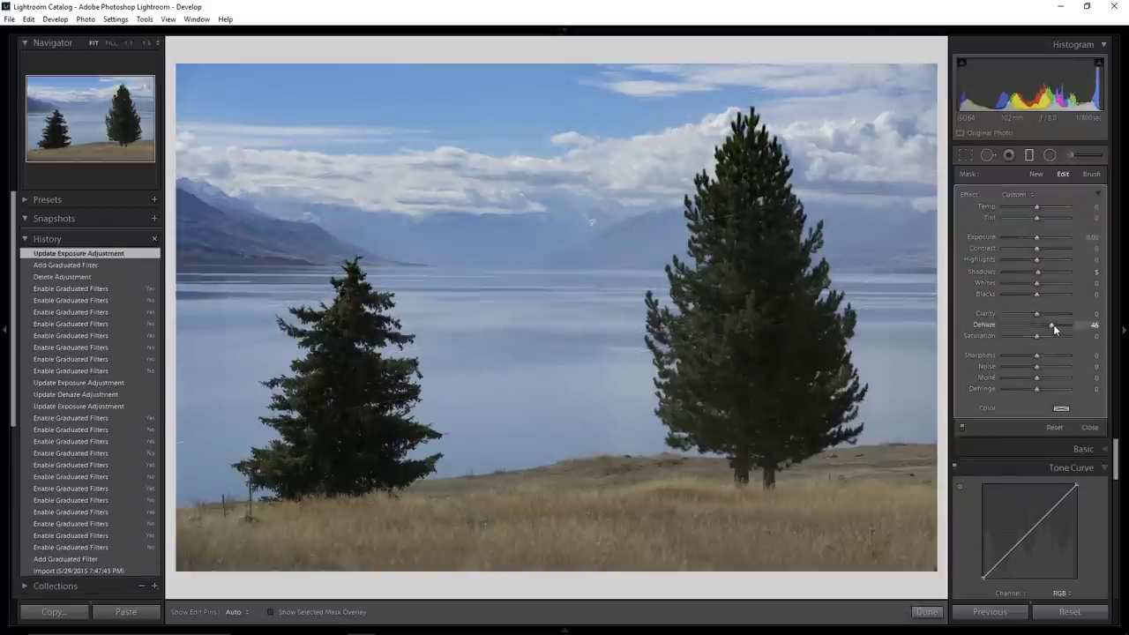
left_click_drag(1053, 325, 1056, 325)
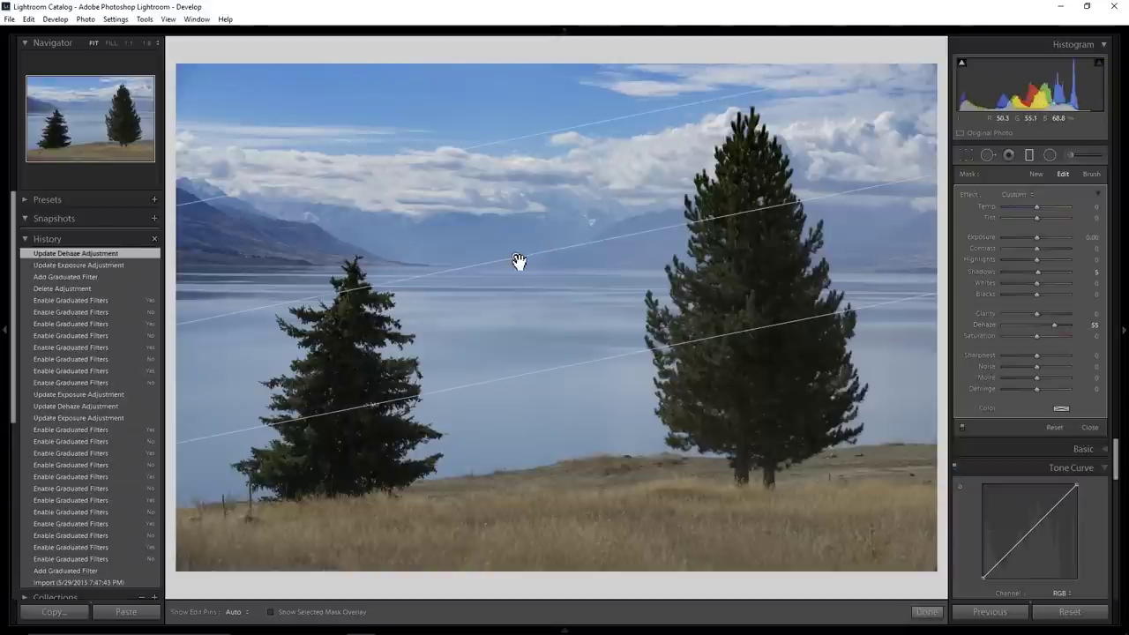
mouse_move(518, 262)
left_mouse_down()
mouse_move(524, 288)
mouse_move(518, 269)
left_mouse_up()
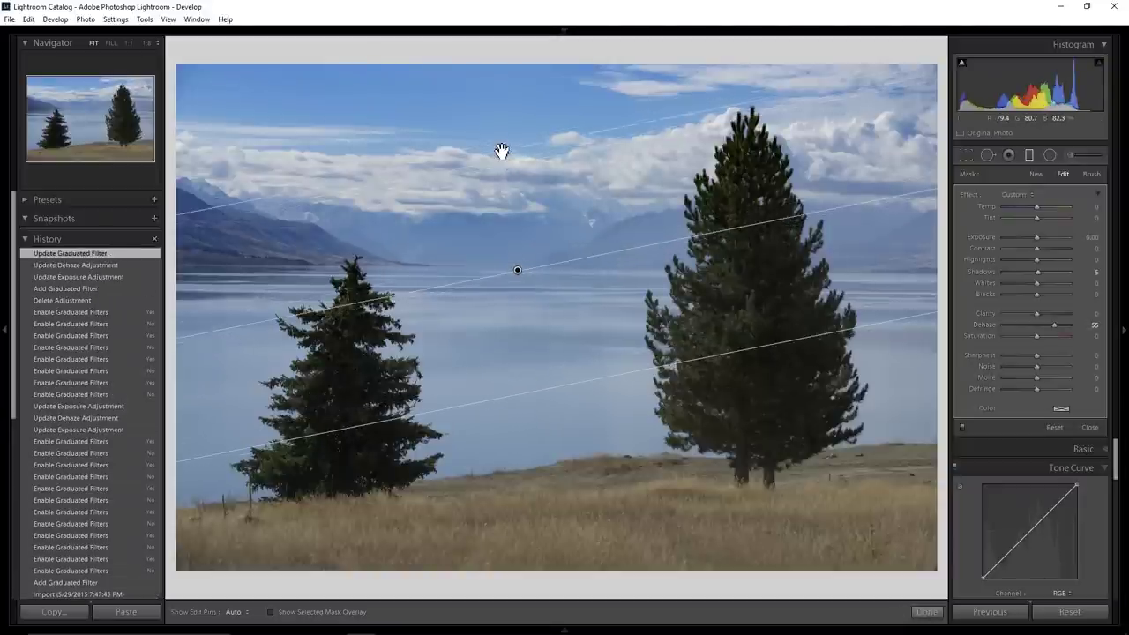
left_click(501, 151)
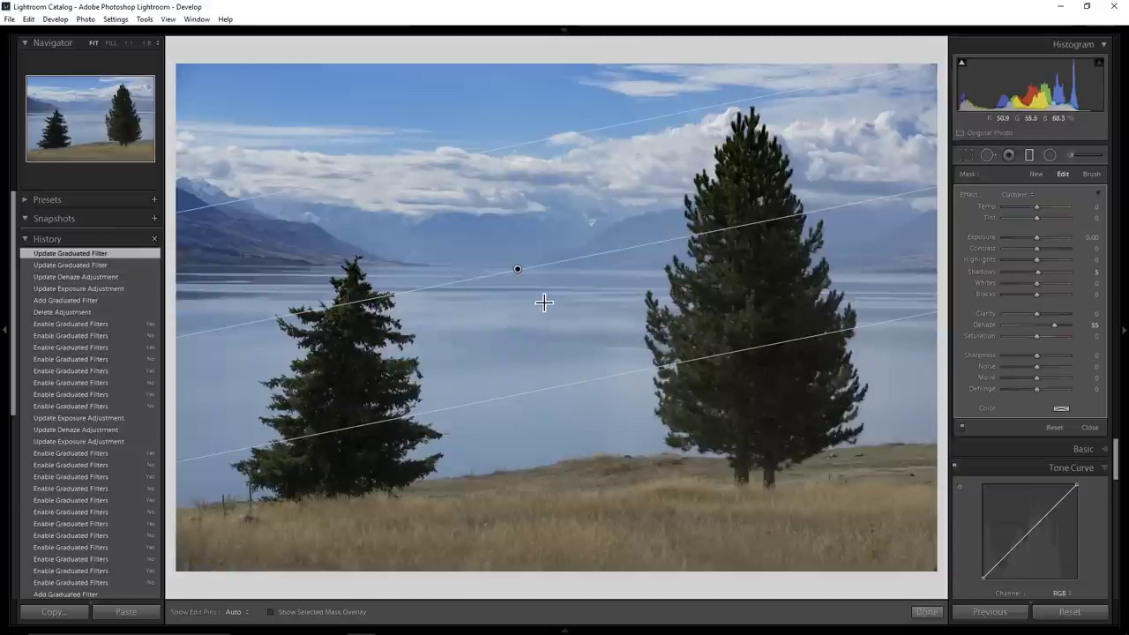
left_click_drag(519, 274, 522, 287)
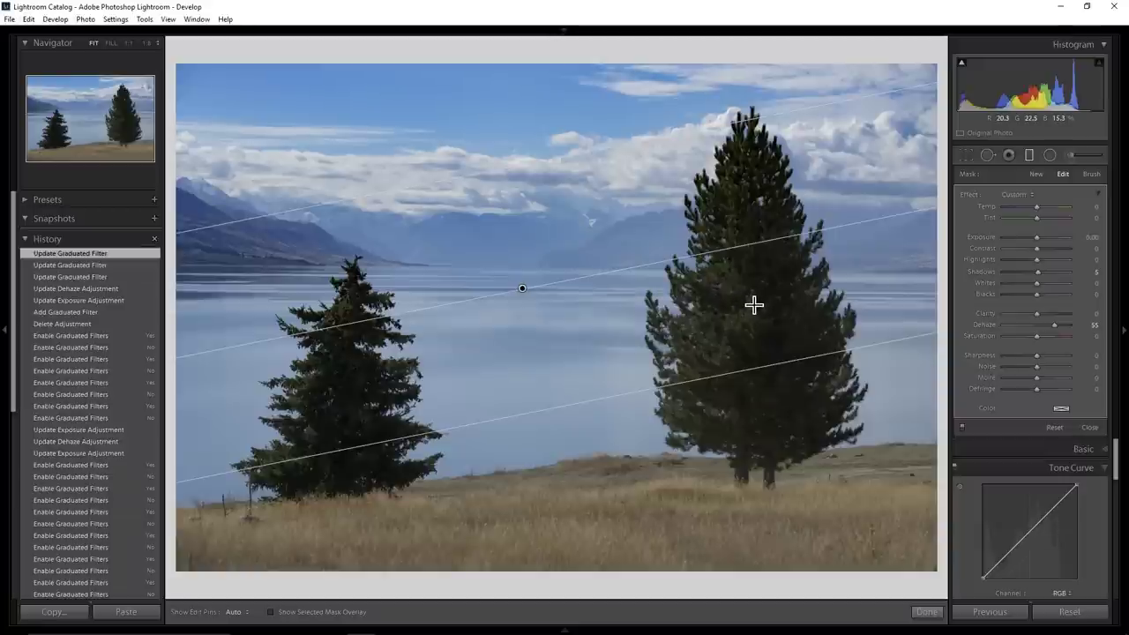
- Go back to the Grad Lesson grid and load the hilltop tree photo into Develop
key("g")
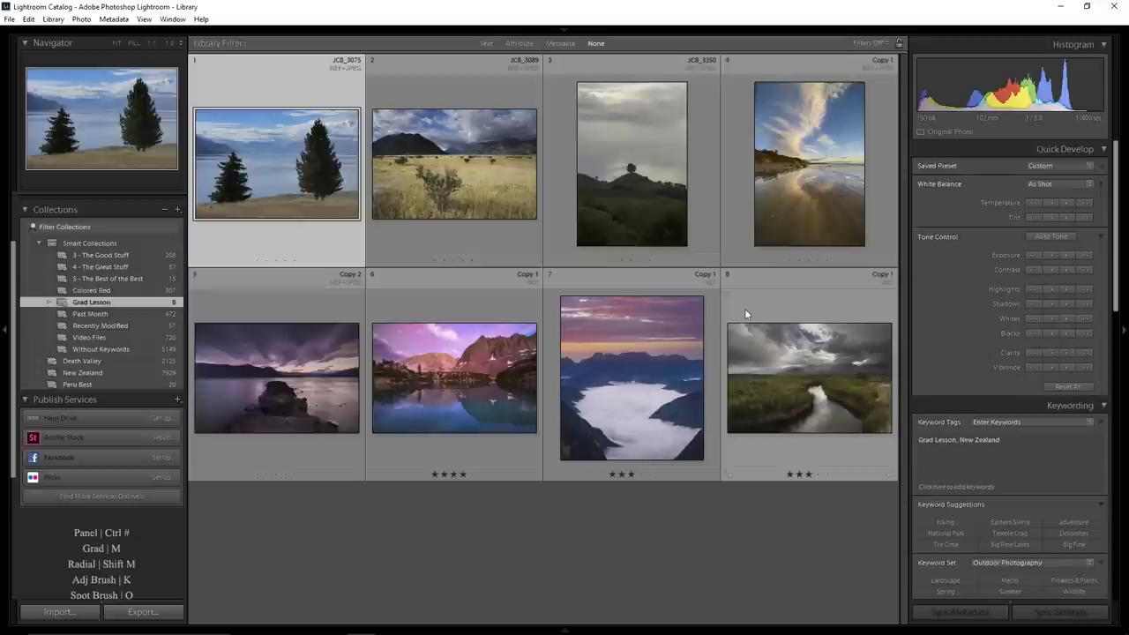
left_click(670, 212)
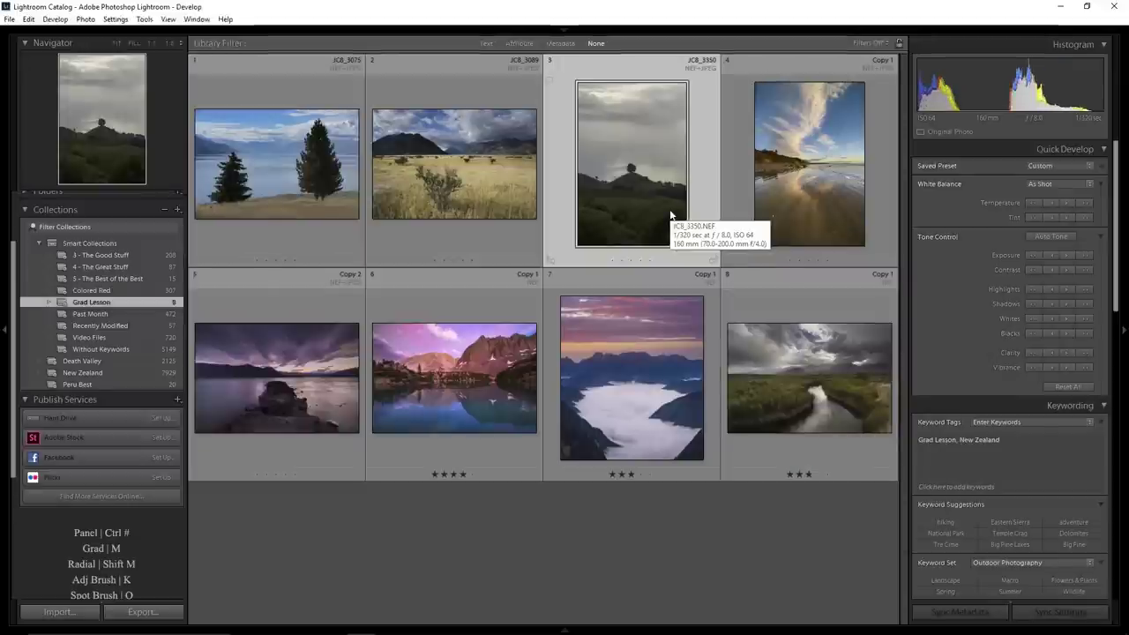
key("d")
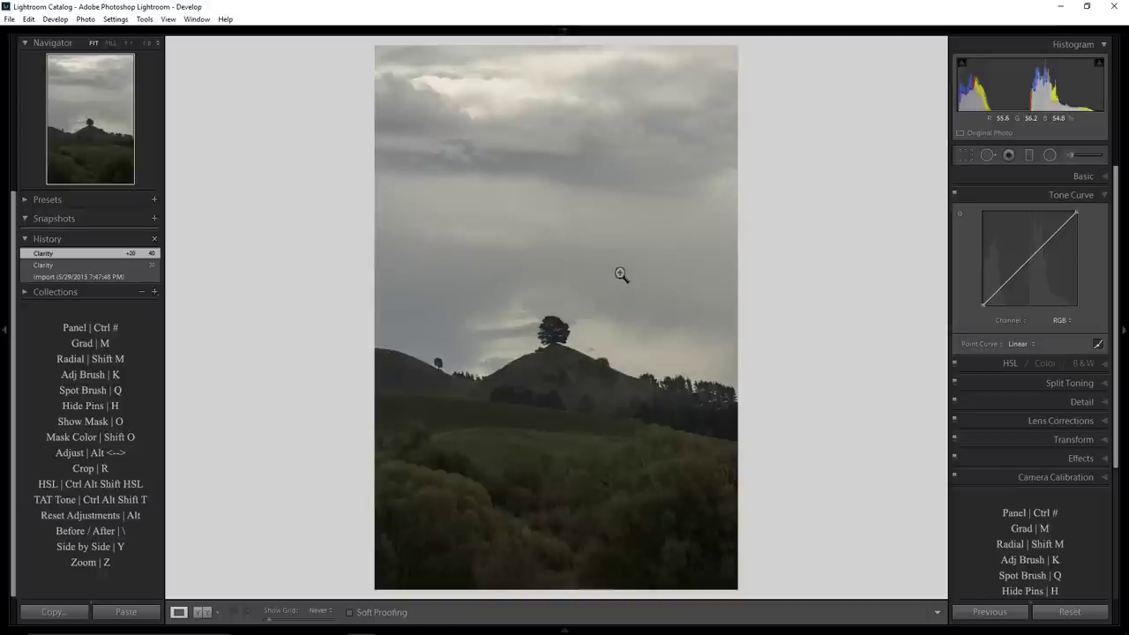
- Darken the cloudy sky with a graduated filter at Exposure −1.12 and Highlights −62, edge pulled toward the hill
key("m")
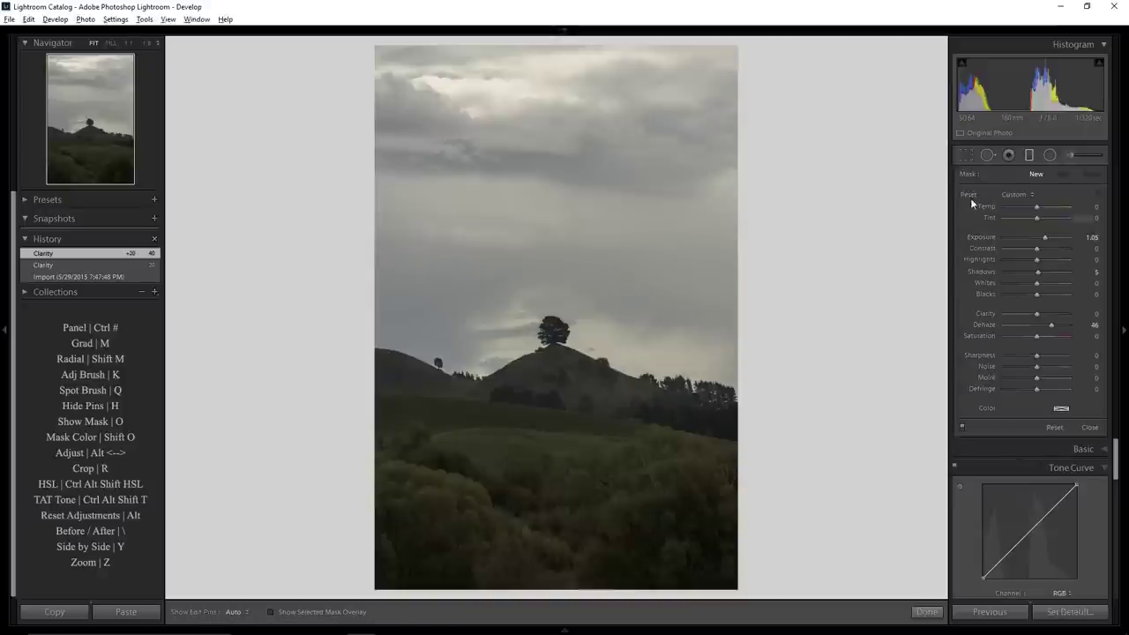
double_click(966, 194)
left_click_drag(1037, 238, 1028, 261)
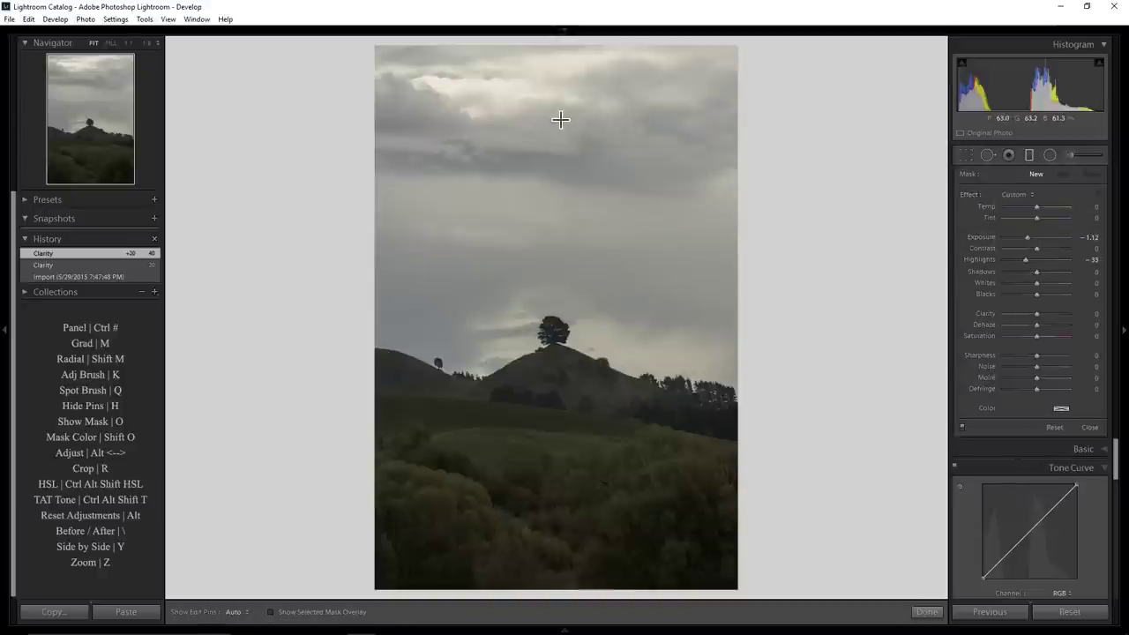
left_click_drag(556, 111, 558, 388)
left_click_drag(1025, 260, 1018, 259)
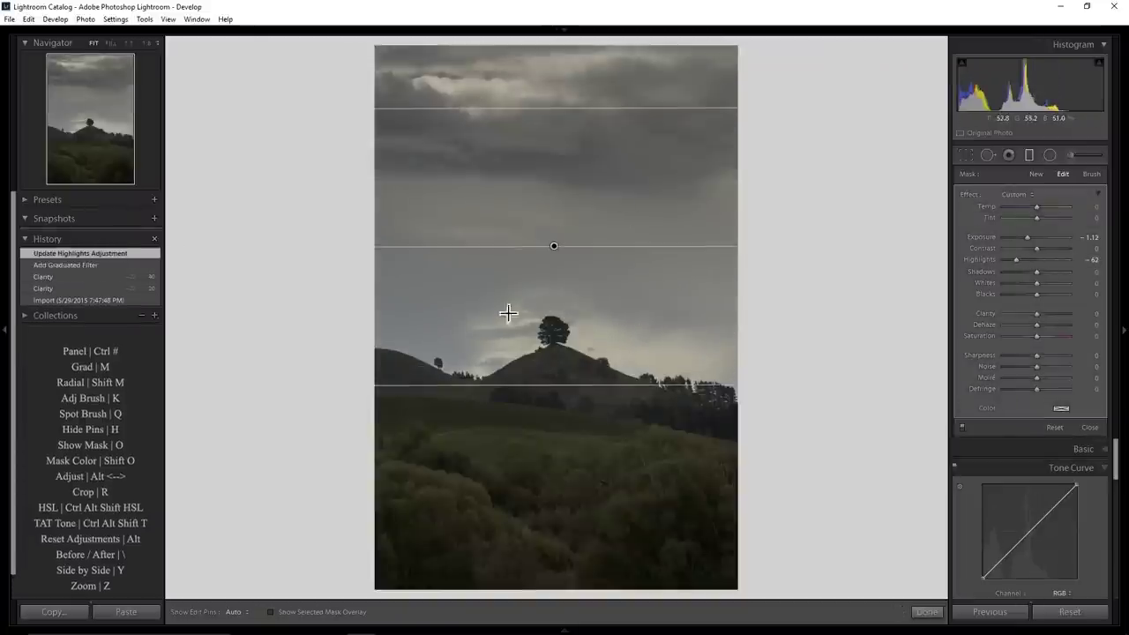
left_click_drag(553, 388, 556, 347)
left_click(1090, 427)
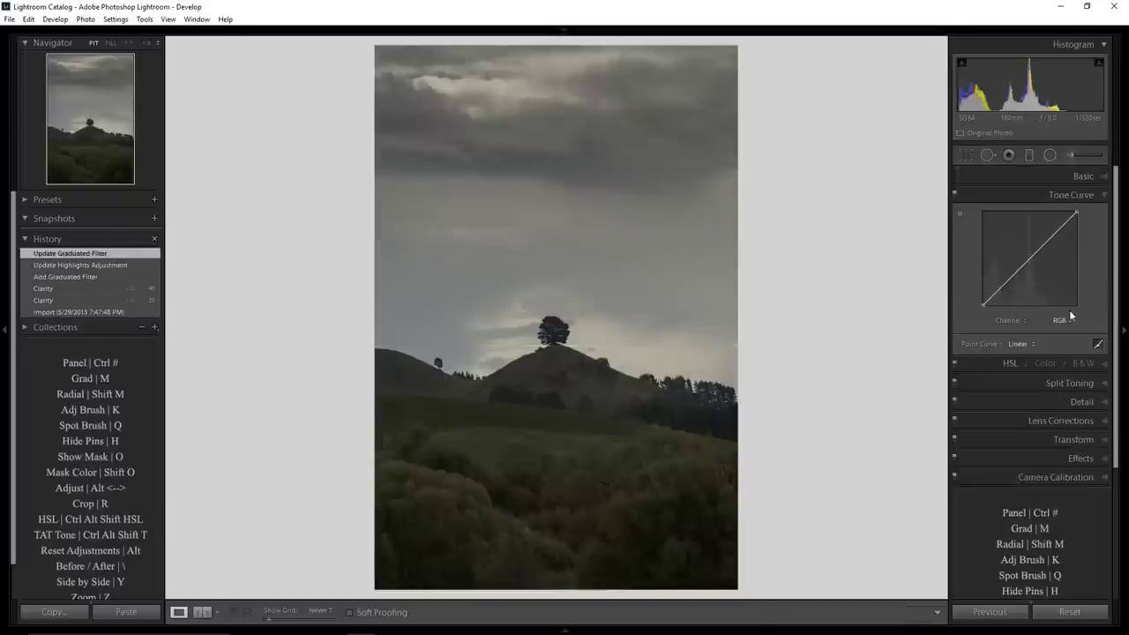
- Set the photo's Basic Exposure to +0.50 and Clarity to +19
left_click(1063, 176)
left_click_drag(1038, 273, 1042, 276)
double_click(1051, 365)
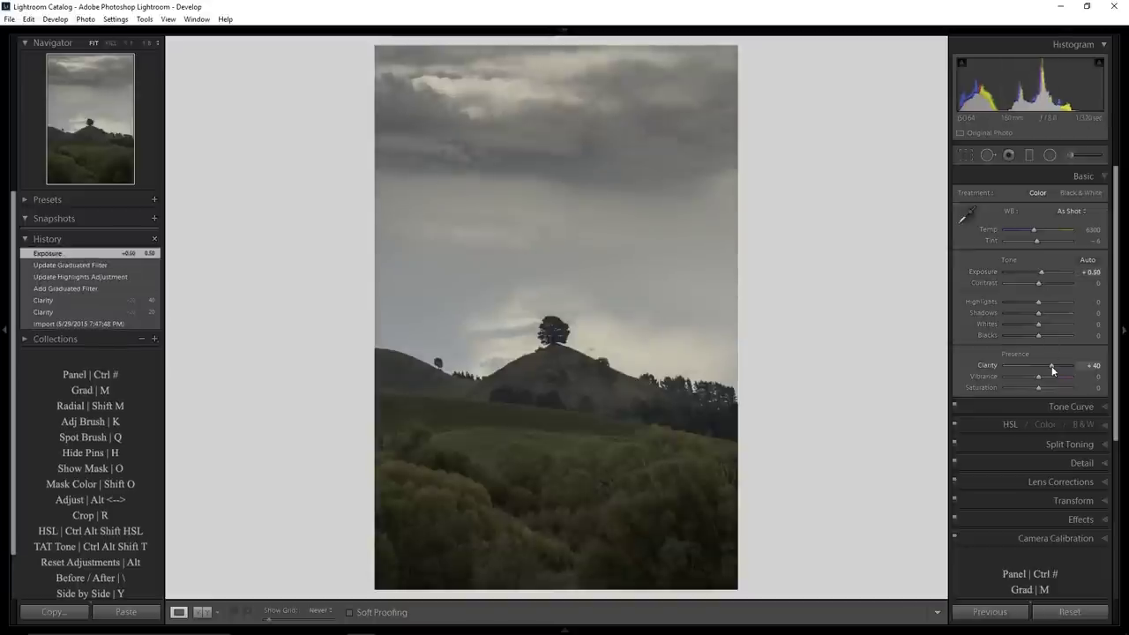
left_click_drag(1038, 365, 1043, 365)
- Shape an S tone curve on the photo, lifting the lighter tones and deepening the darks
left_click(1067, 406)
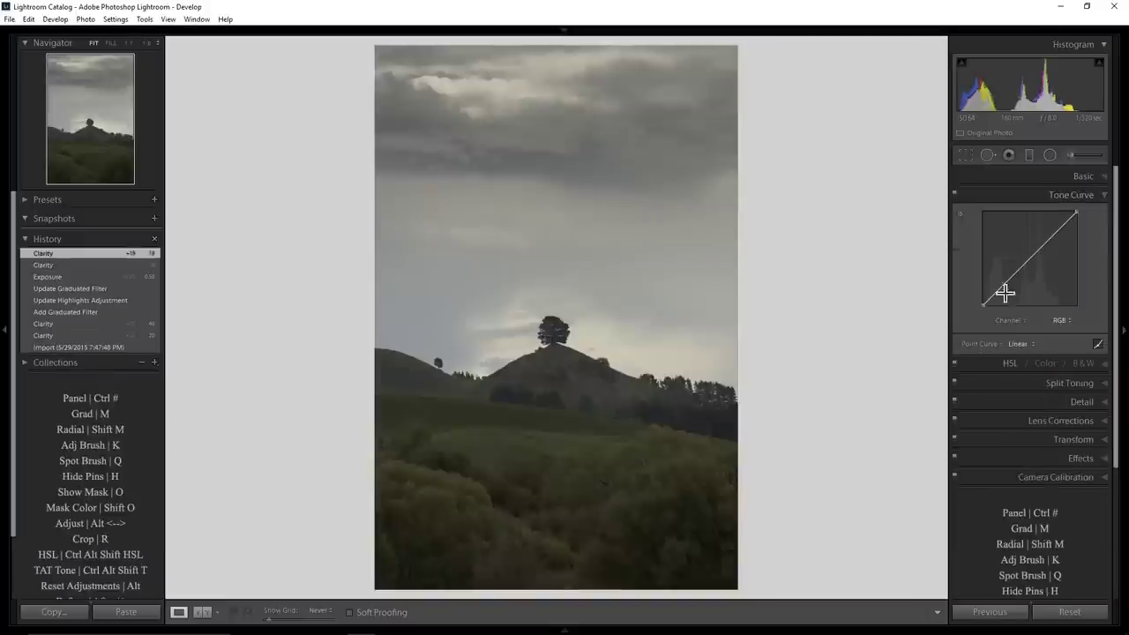
left_click(960, 214)
left_click_drag(582, 338, 582, 313)
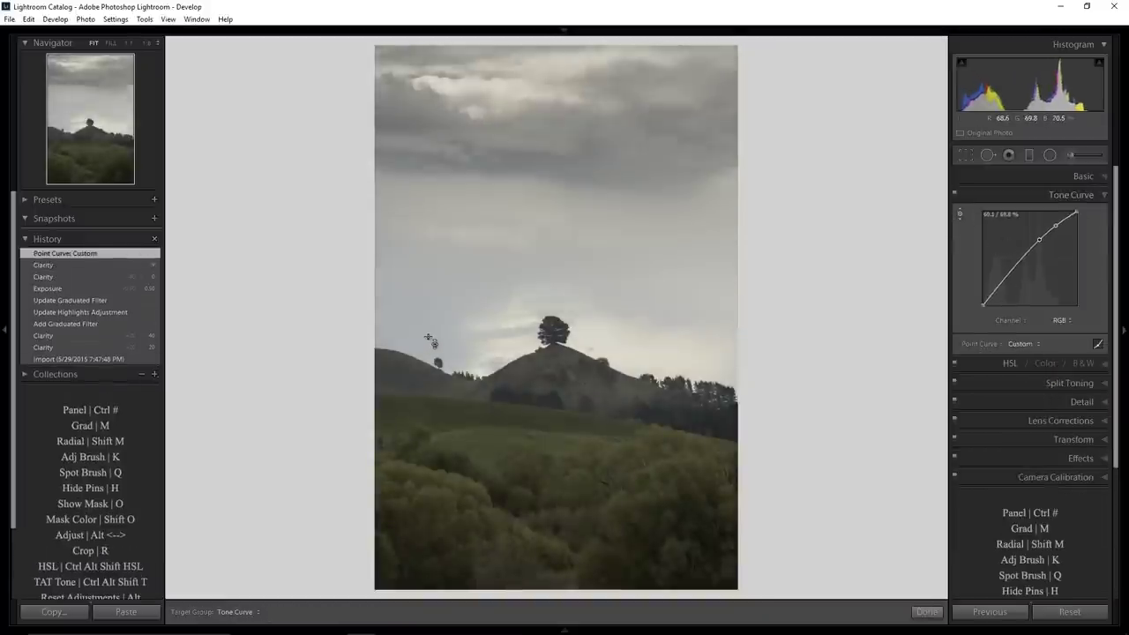
left_click_drag(432, 339, 432, 394)
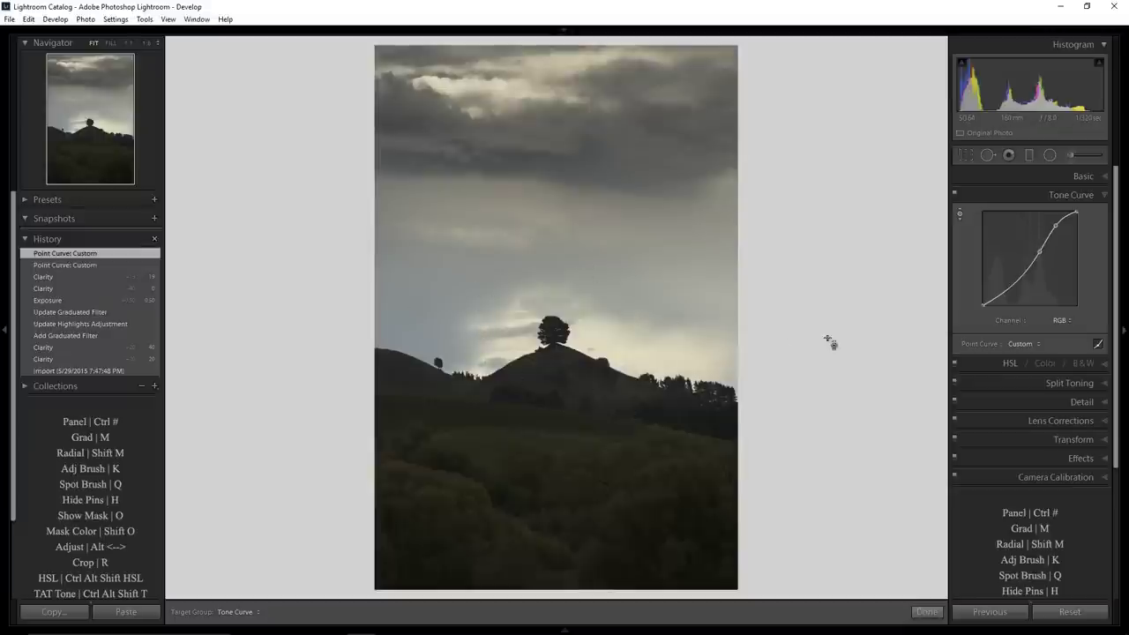
- Compare the sky filter off and on, then crop a strip off the top of the photo
key("m")
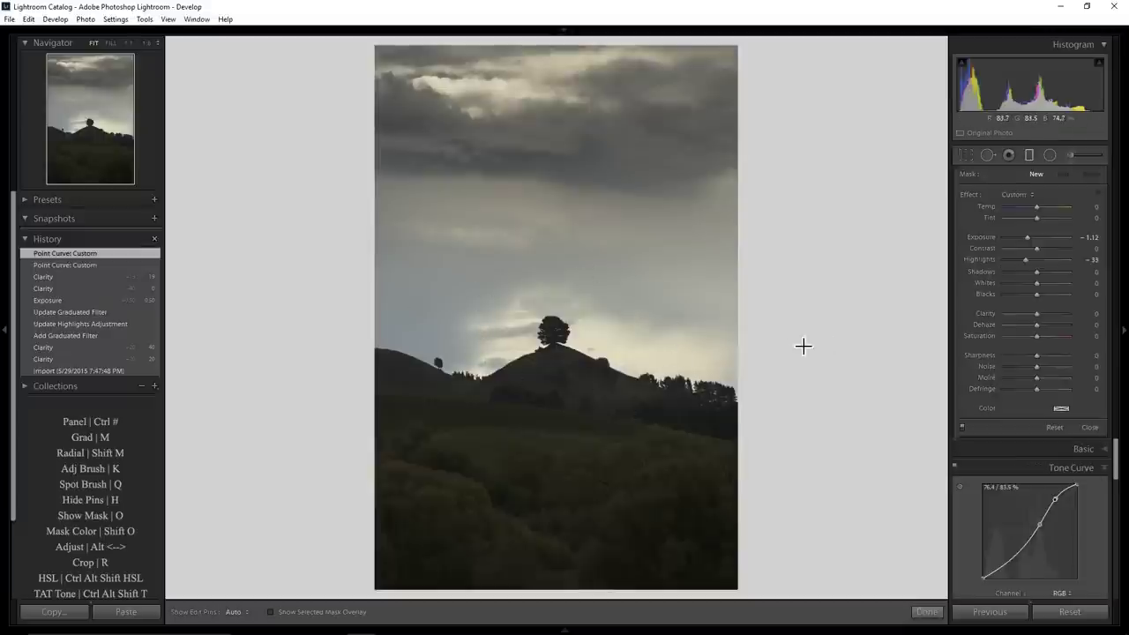
left_click(961, 427)
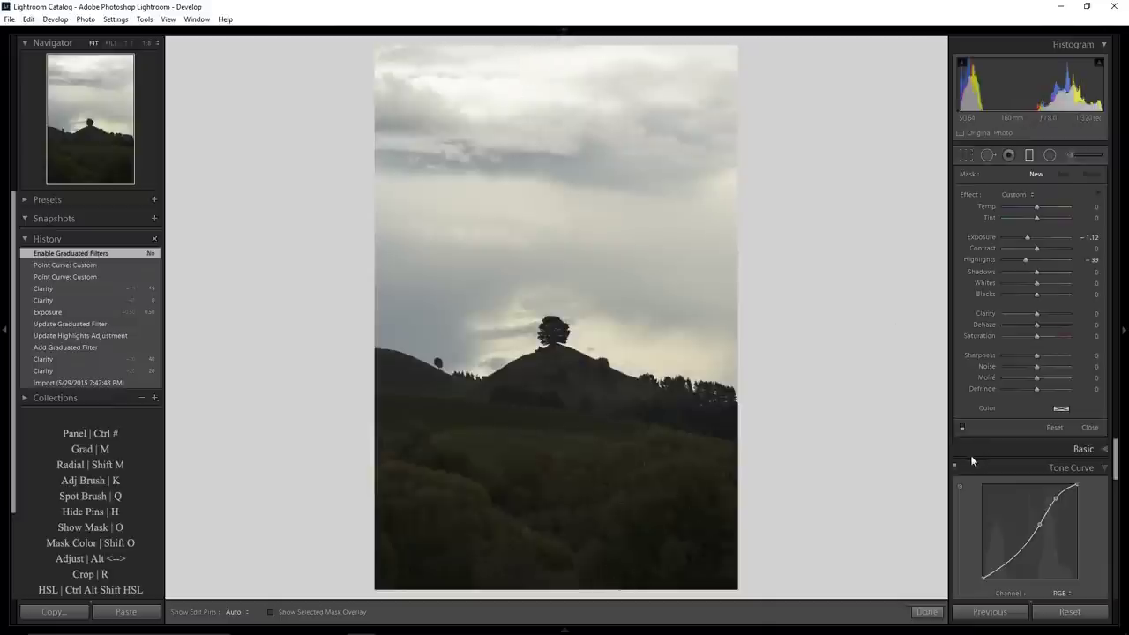
left_click(962, 427)
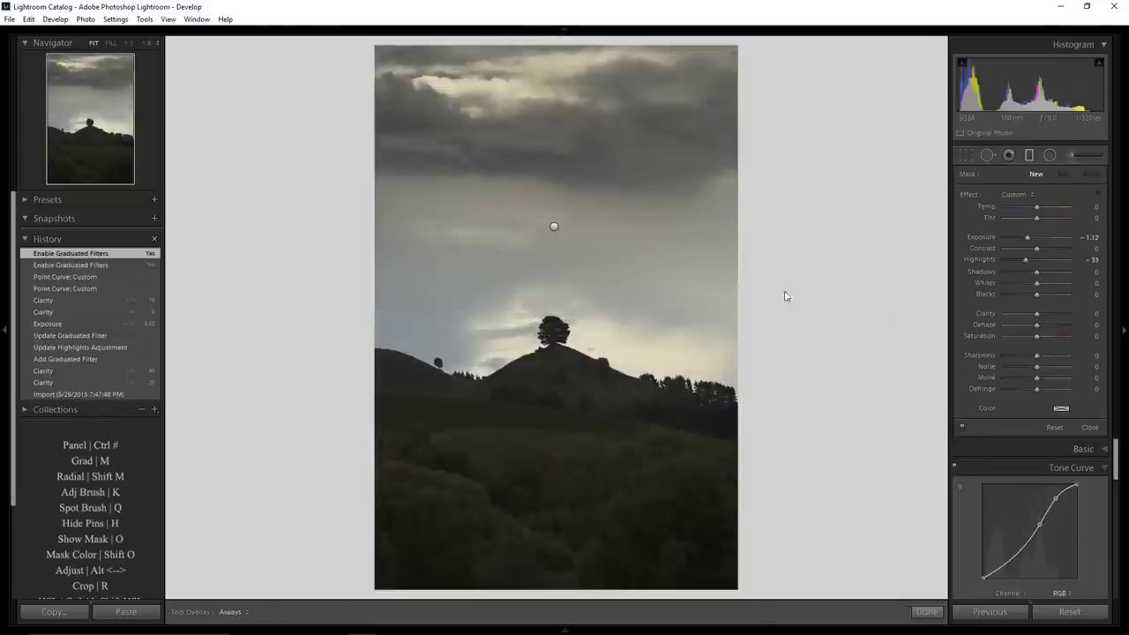
key("r")
left_click_drag(556, 45, 560, 85)
key("r")
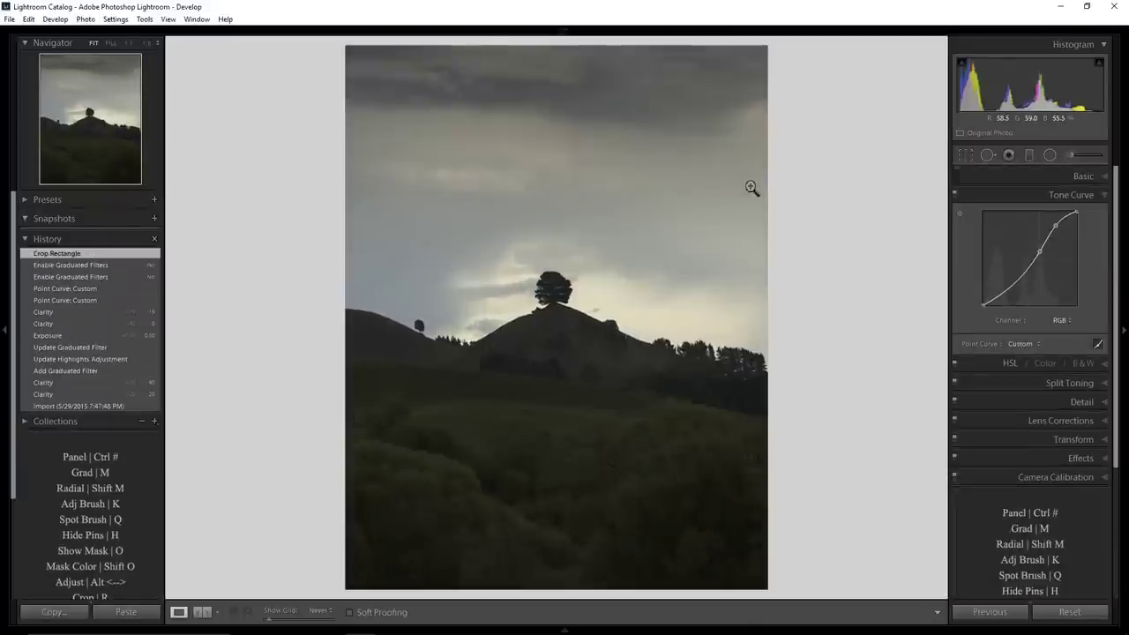
- Toggle the sky filter off and on several times to compare, then return to the Library grid
left_click(1007, 156)
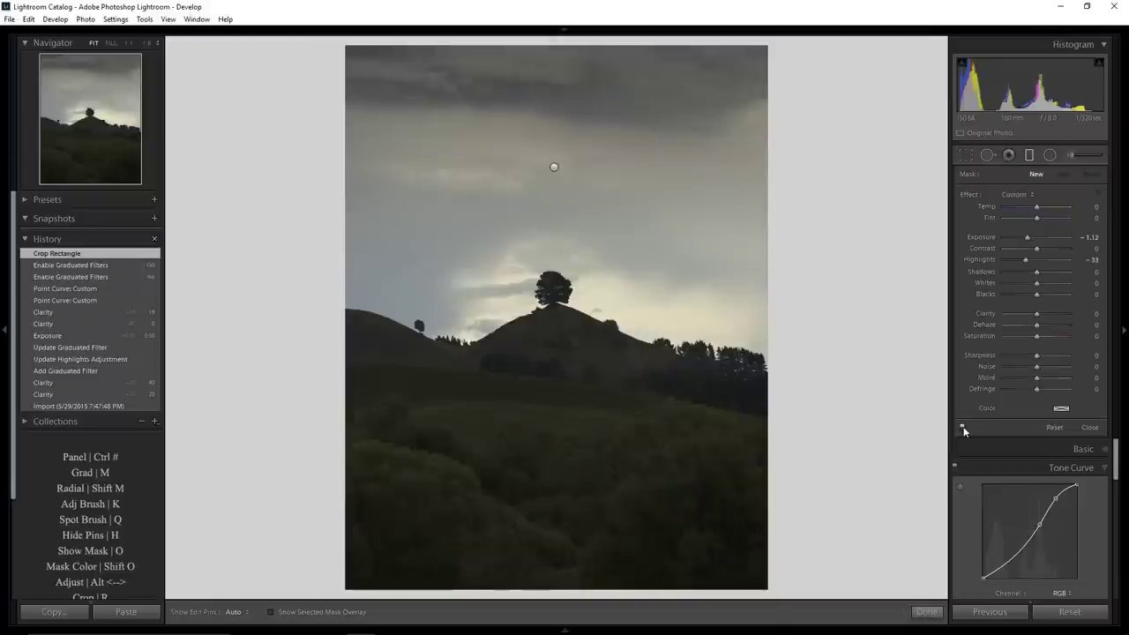
left_click(963, 428)
left_click(963, 427)
left_click(963, 428)
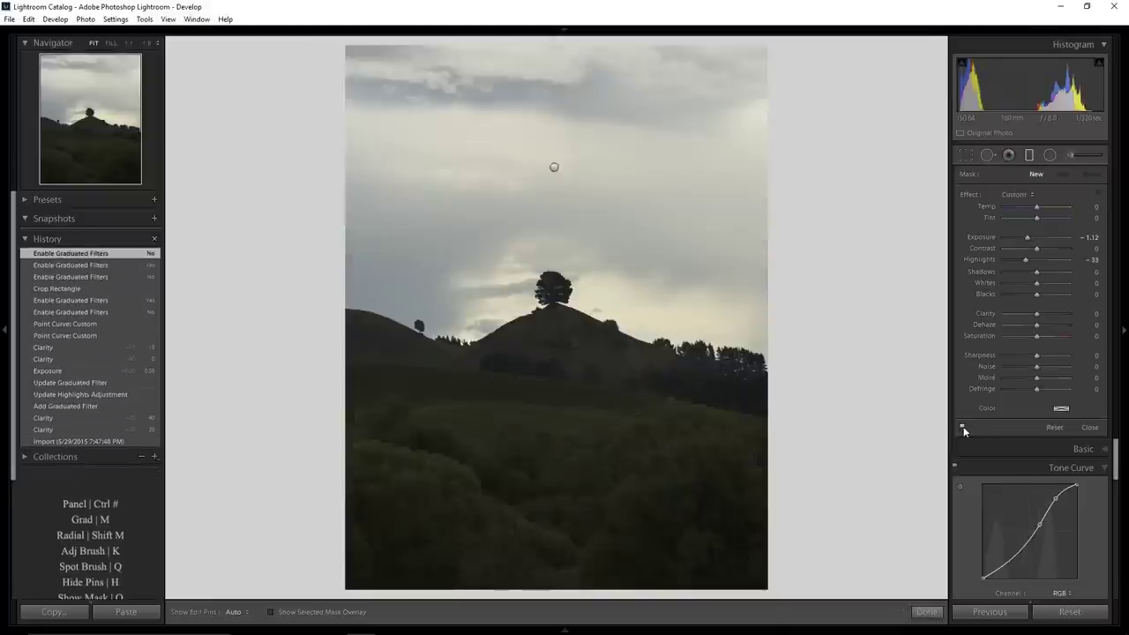
left_click(963, 428)
left_click(963, 427)
left_click(963, 428)
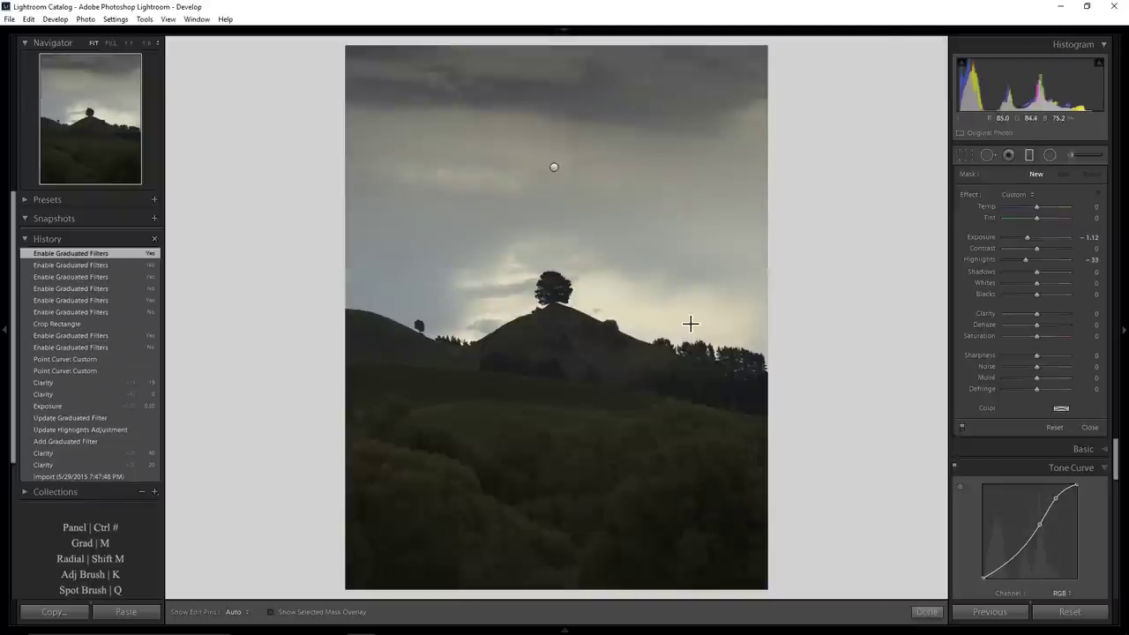
key("g")
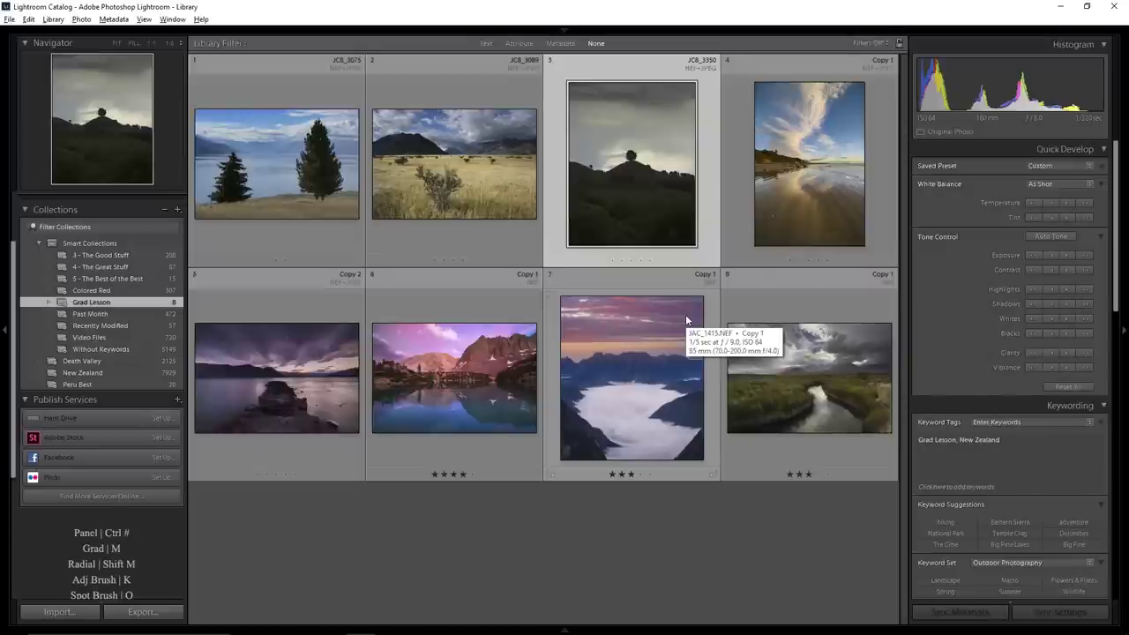
- Bring the beach reflection photo into Develop and reset the graduated filter's leftover effect settings
left_click(831, 155)
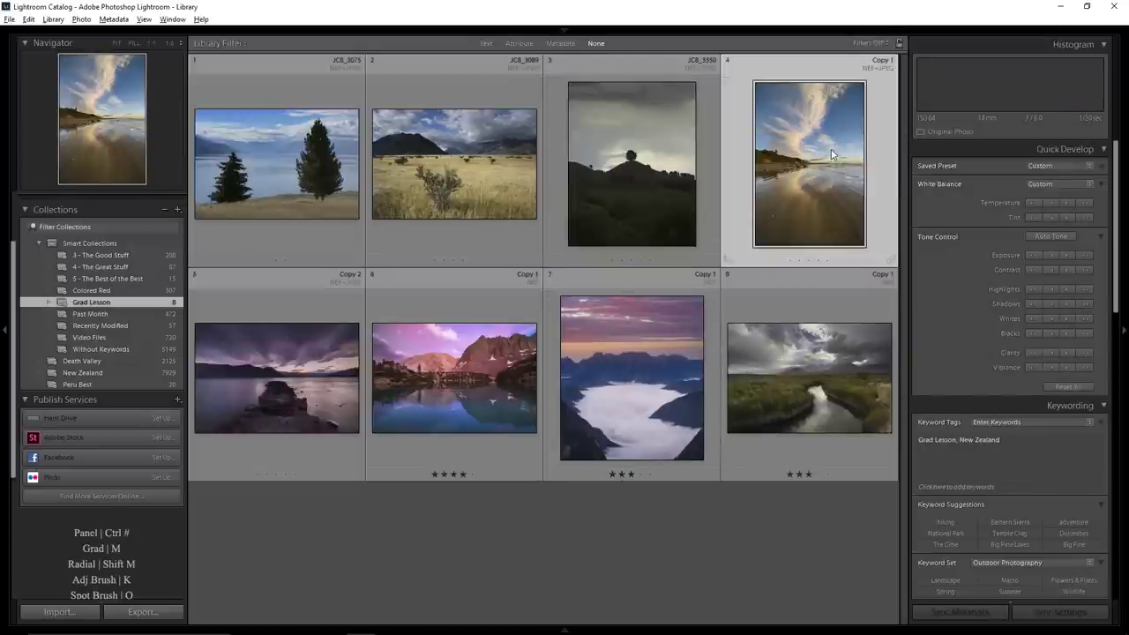
key("d")
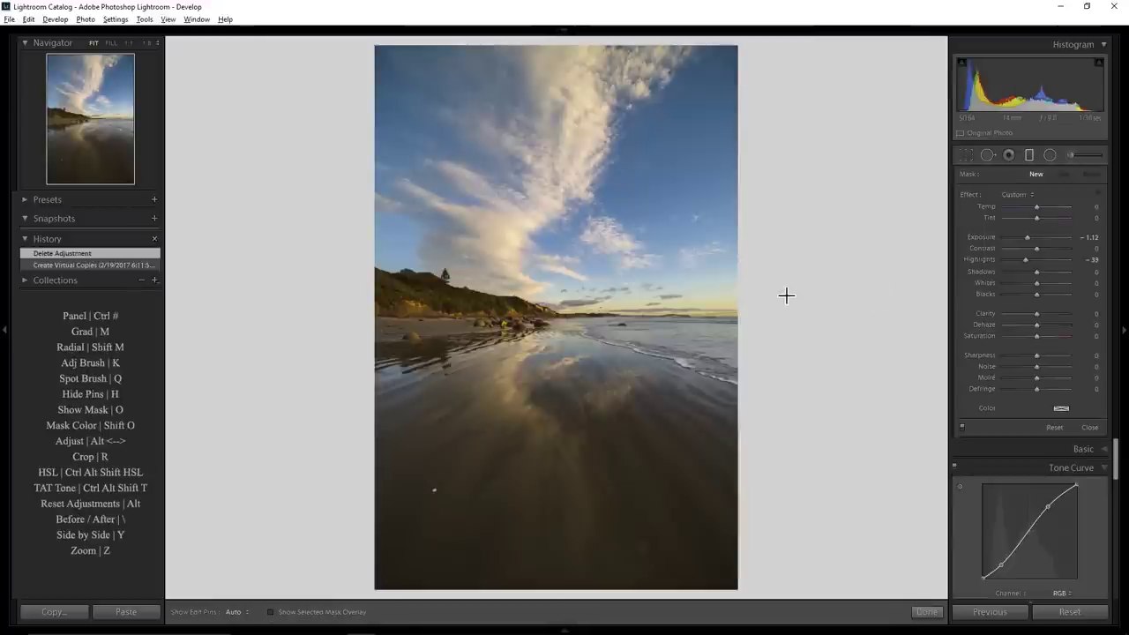
double_click(969, 195)
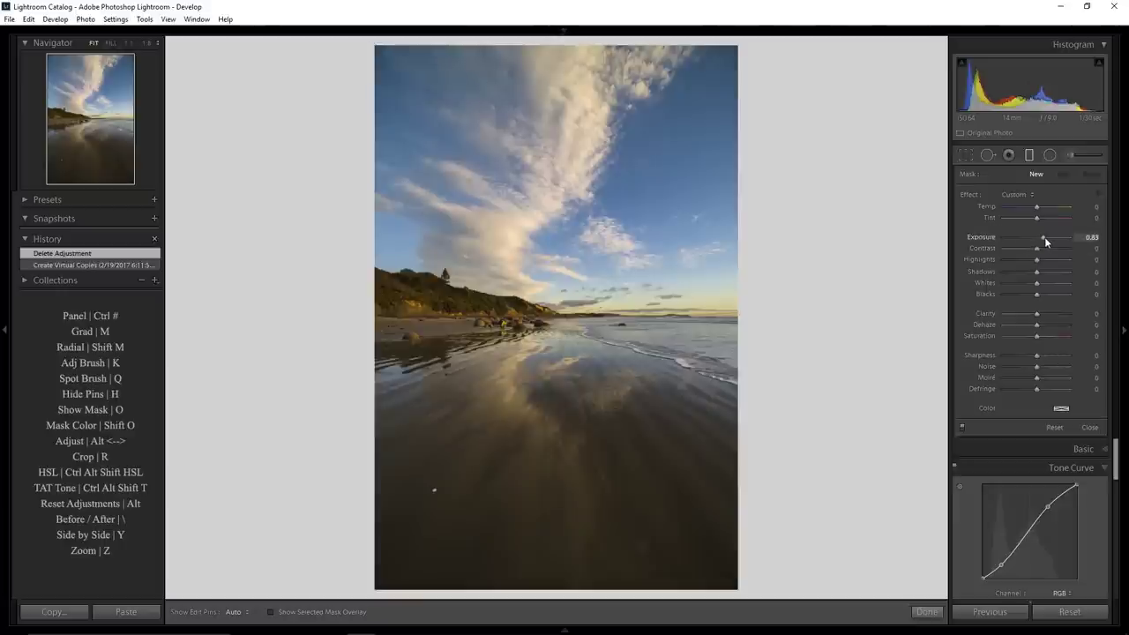
- Brighten the wet sand with a graduated filter at Exposure 1.19, Shadows 24 and Contrast 26
left_click_drag(1044, 236, 1047, 277)
left_click_drag(552, 473, 556, 309)
left_click_drag(559, 394, 559, 388)
left_click_drag(1041, 252, 1046, 242)
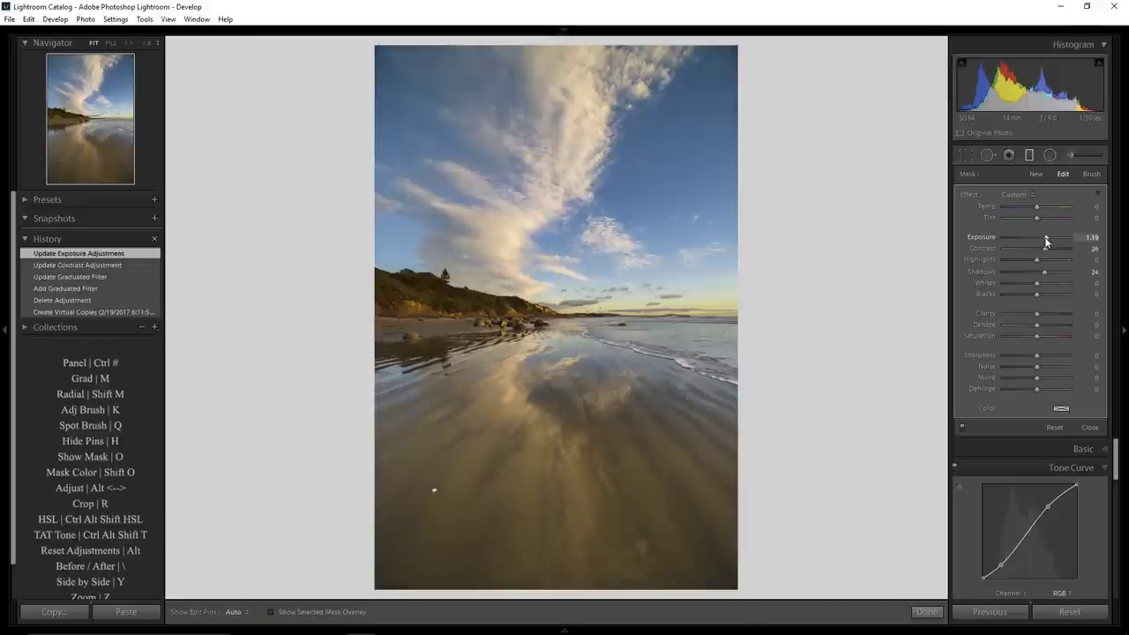
- Add a second, reset graduated filter with Highlights −6 darkening the sky
left_click(1035, 175)
left_click(969, 194, "alt")
left_click_drag(1036, 259, 1034, 260)
left_click_drag(590, 231, 592, 382)
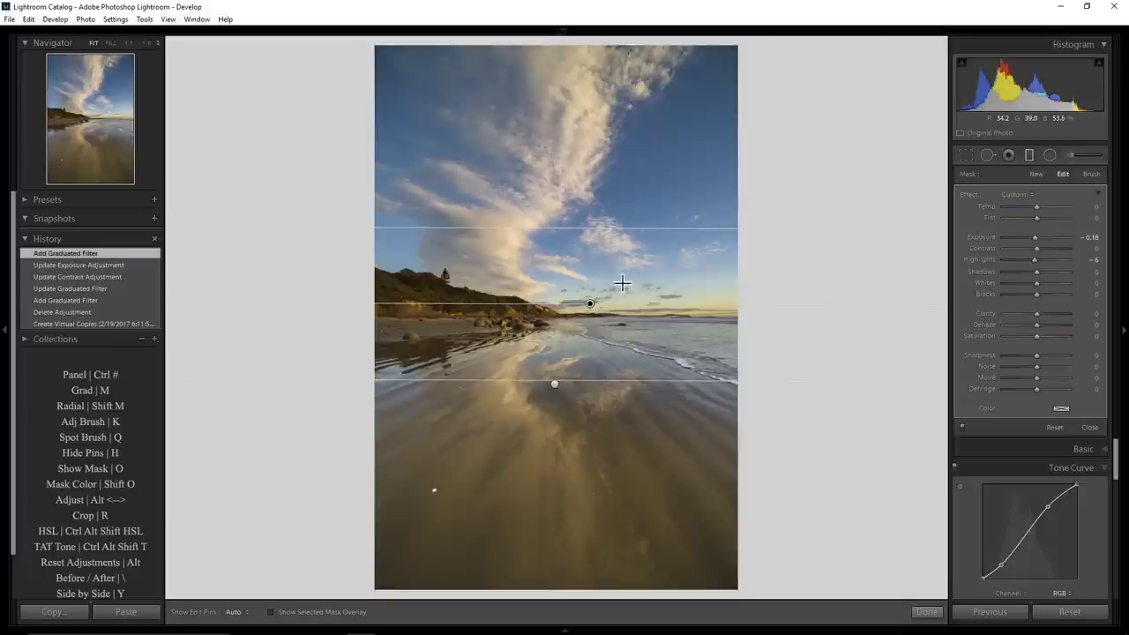
- Delete both graduated filters and draw a new foreground one at Exposure 1.05 and Shadows 26
key("Delete")
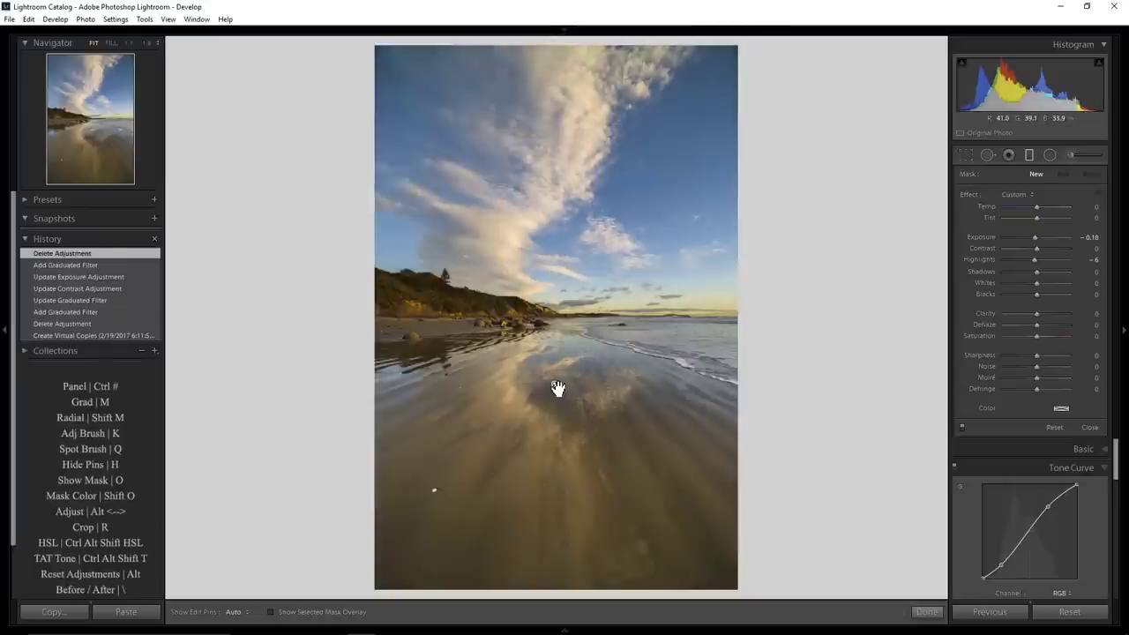
key("Delete")
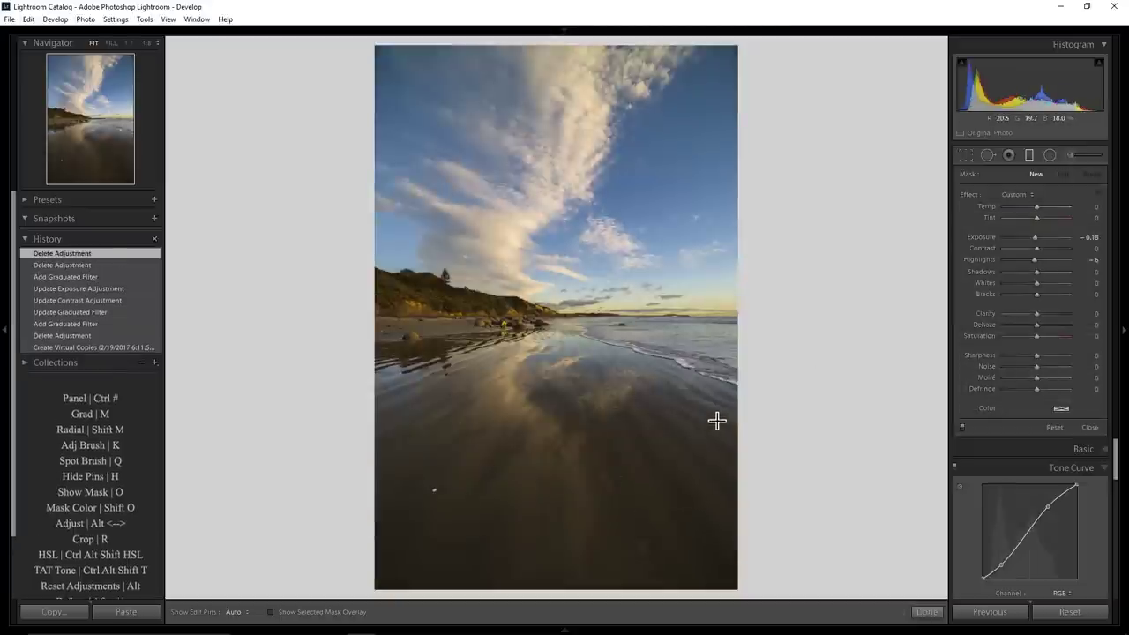
double_click(970, 194)
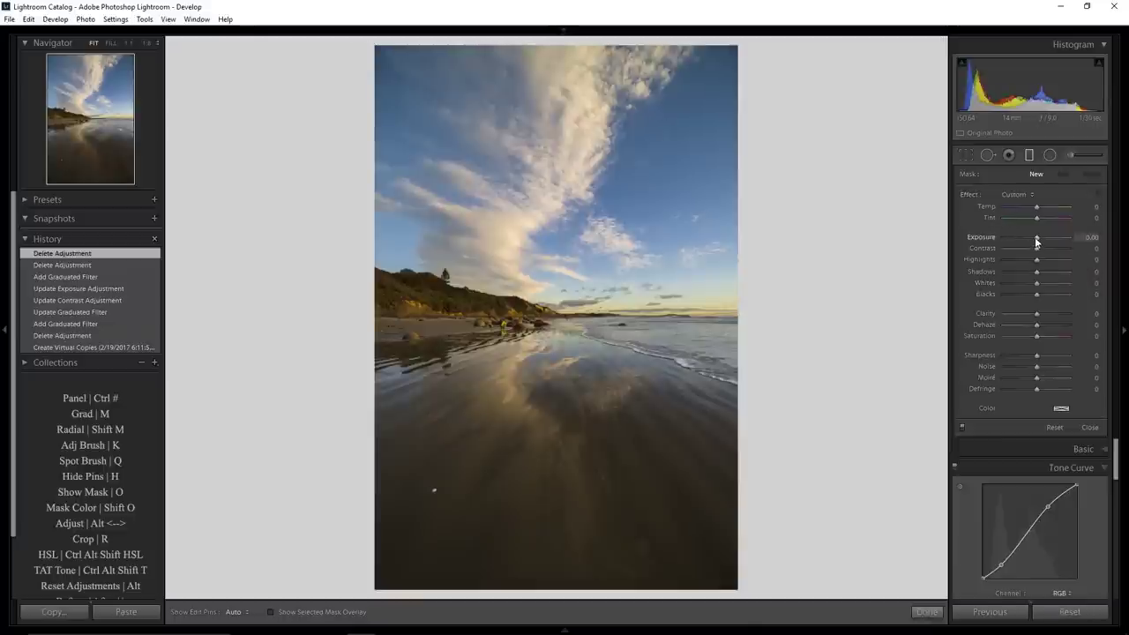
left_click_drag(1042, 241, 1045, 236)
left_click_drag(1044, 274, 1045, 274)
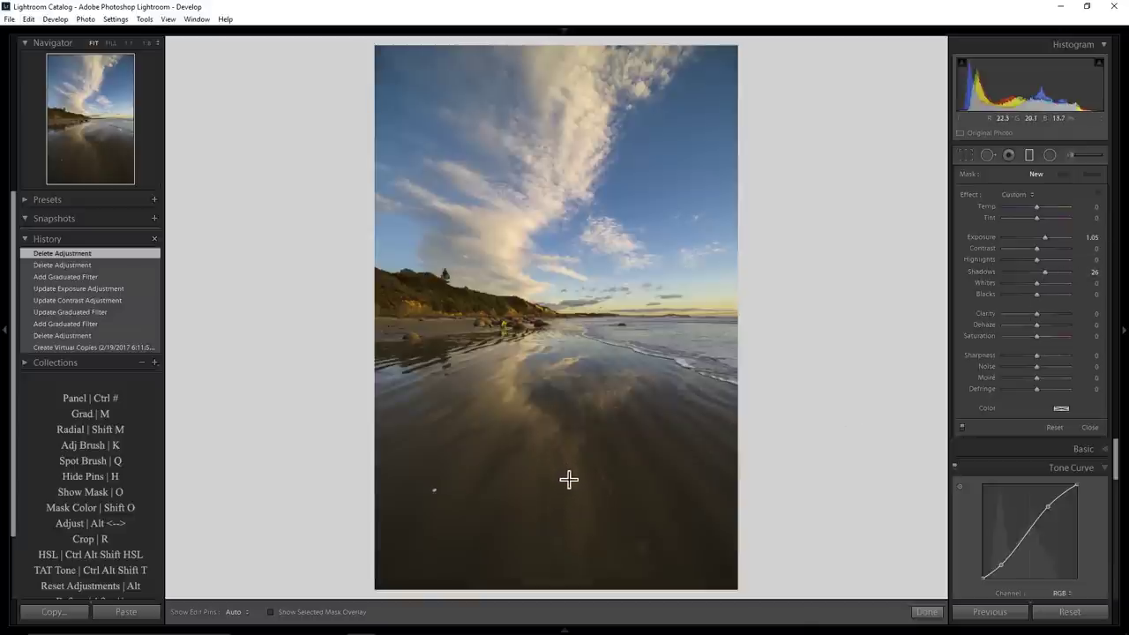
left_click_drag(569, 476, 568, 298)
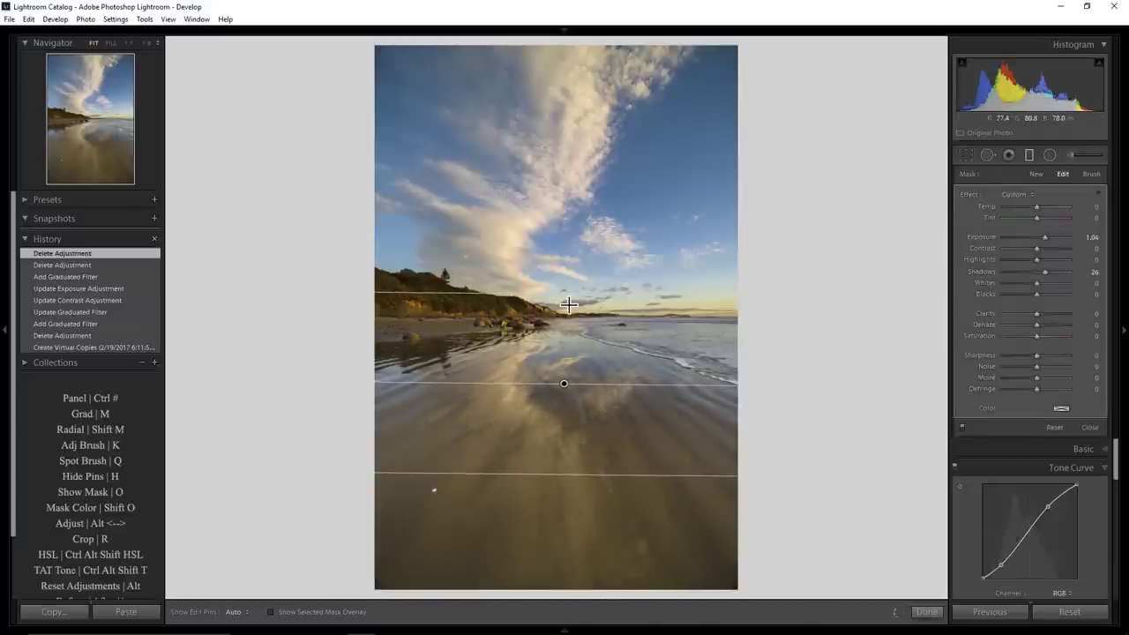
- Save the current filter settings as the 'Brighten Ground' effect preset
left_click(1023, 196)
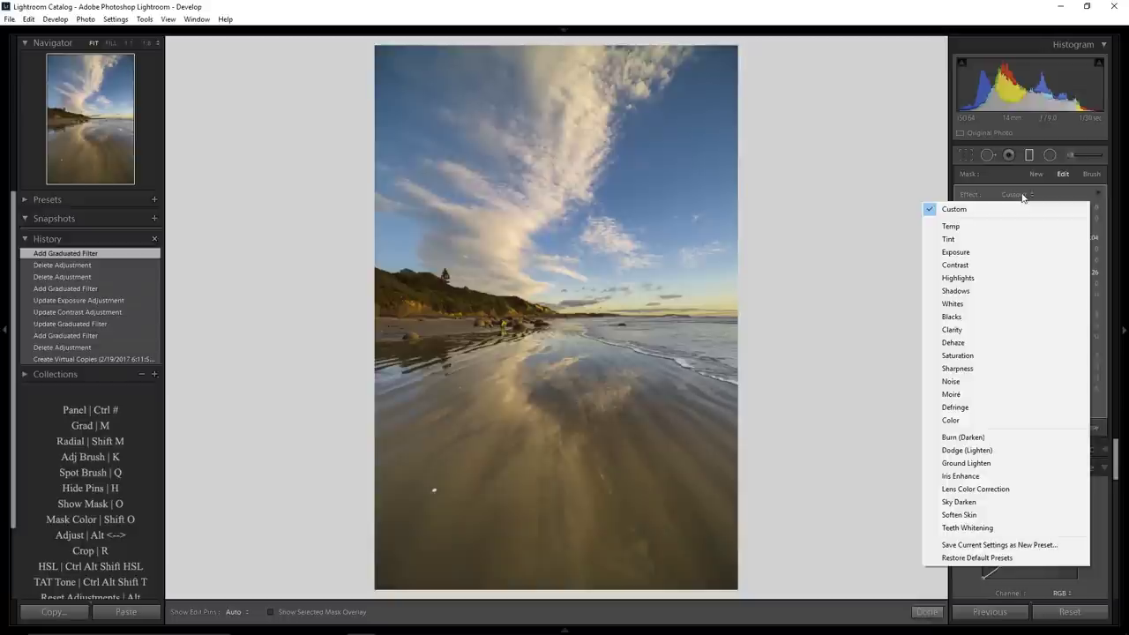
left_click(1038, 545)
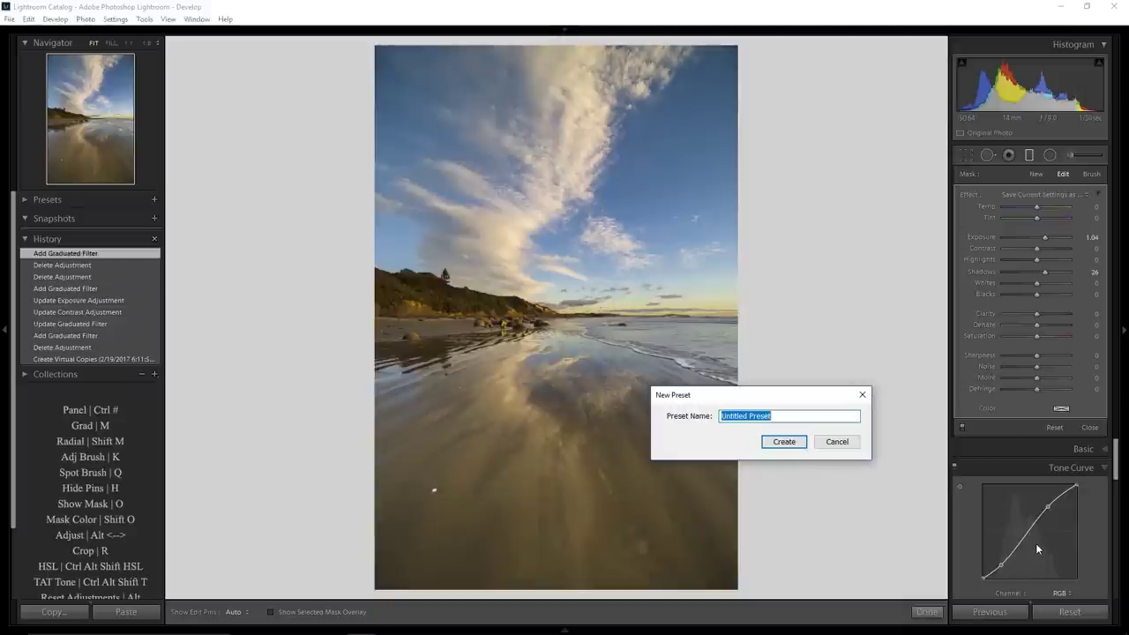
type("Br")
type("Ground")
key("Return")
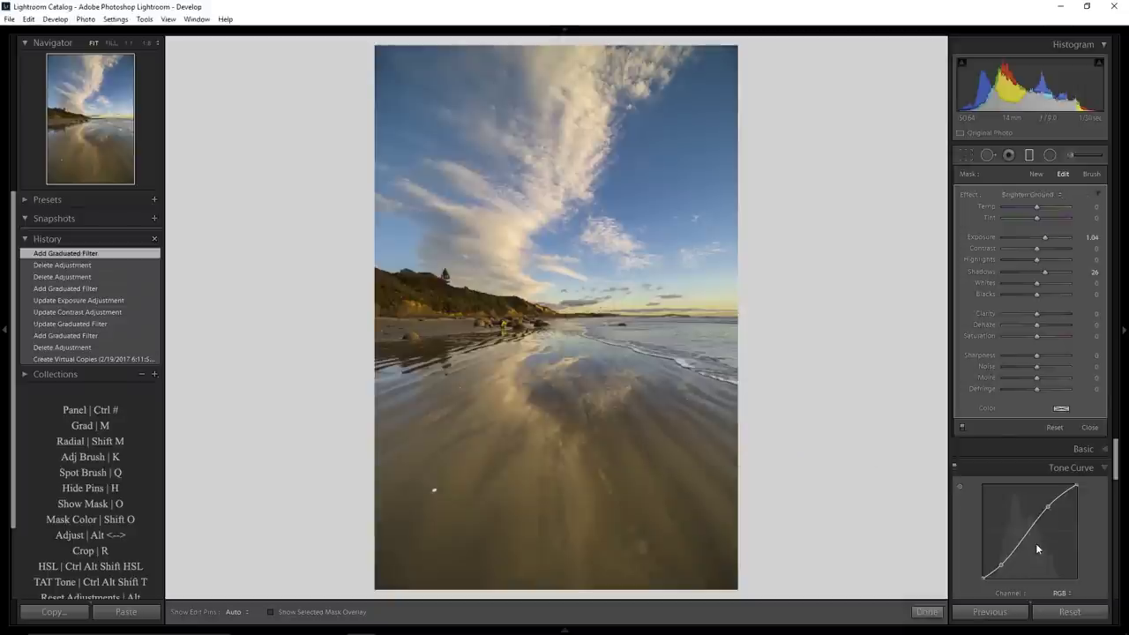
- Draw a new graduated filter at Exposure −0.61 and Highlights −12
left_click(1036, 174)
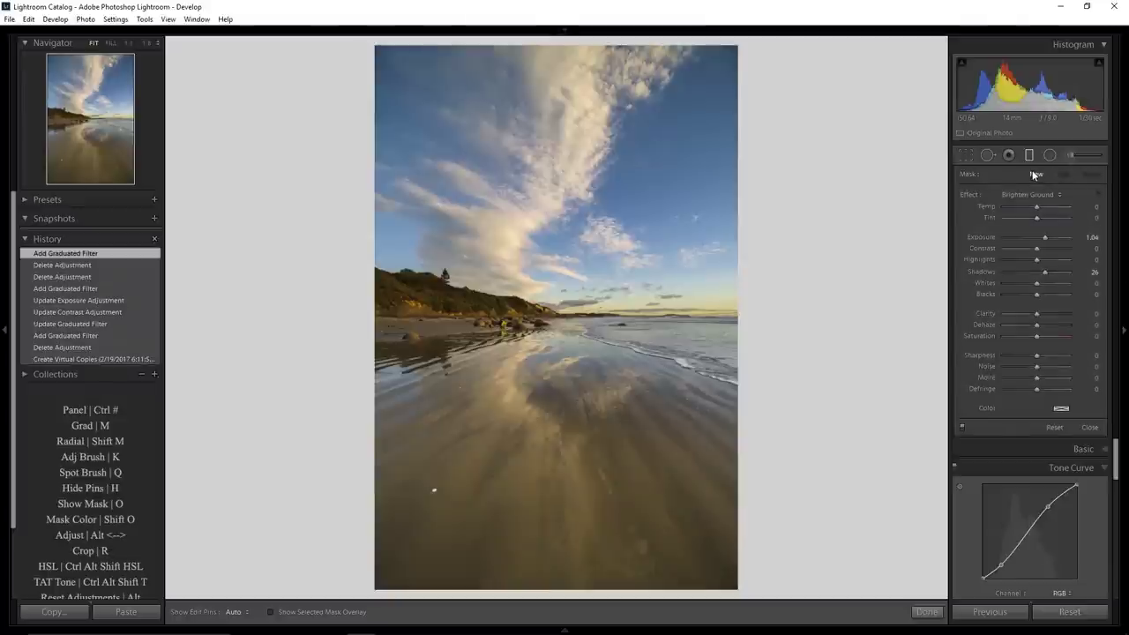
double_click(970, 195)
left_click_drag(1036, 239, 1030, 238)
left_click_drag(1036, 259, 1033, 259)
left_click_drag(588, 227, 578, 362)
- Save these filter settings as the 'Darken Sky' effect preset
left_click(1019, 195)
left_click(1001, 559)
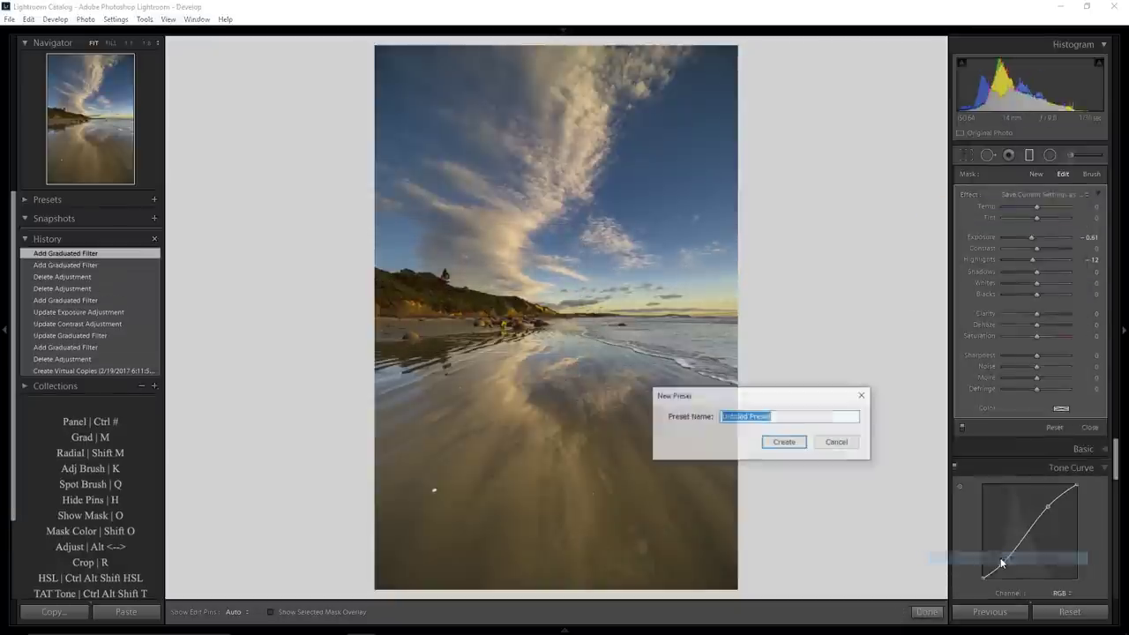
type("Dar")
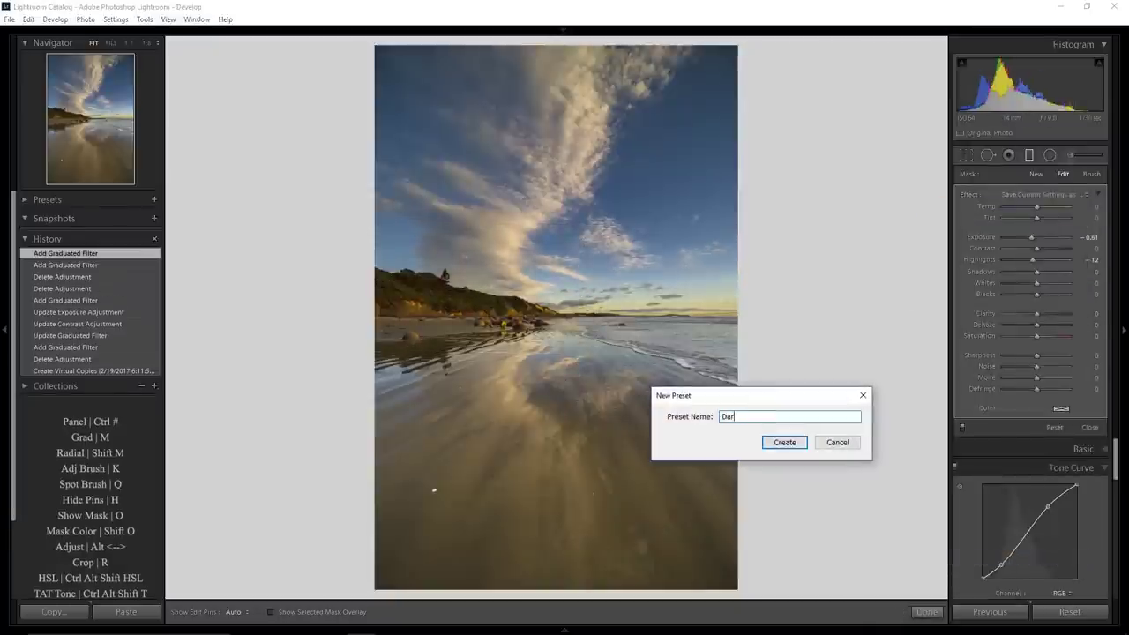
type("ken Sky")
key("Return")
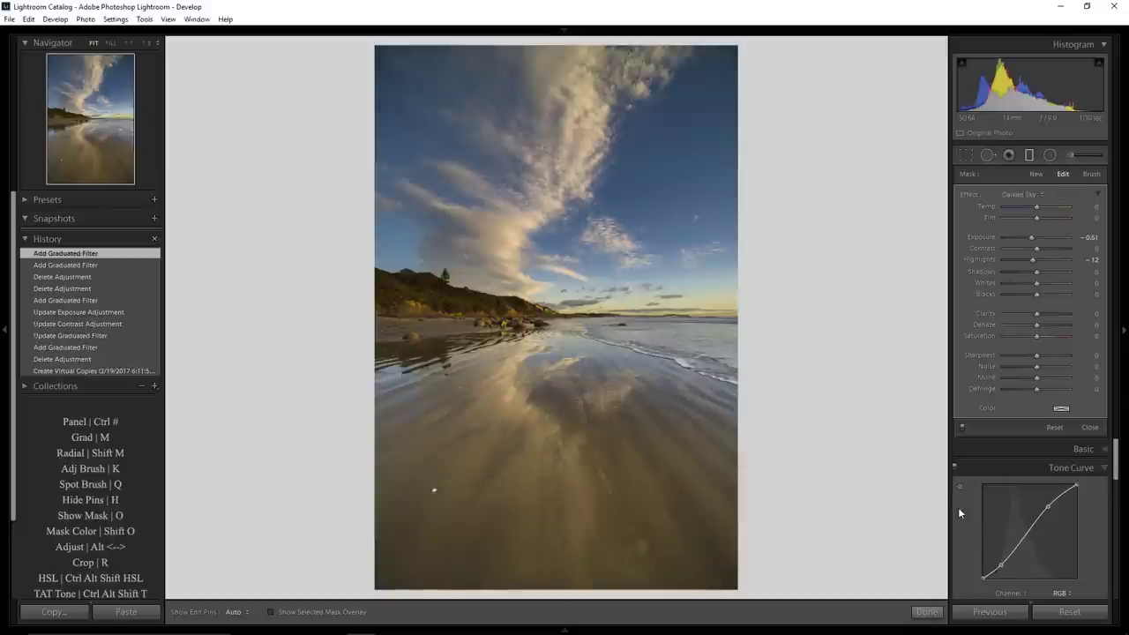
- Load the mountain-grassland photo into Develop and show the graduated filter's effect presets
key("g")
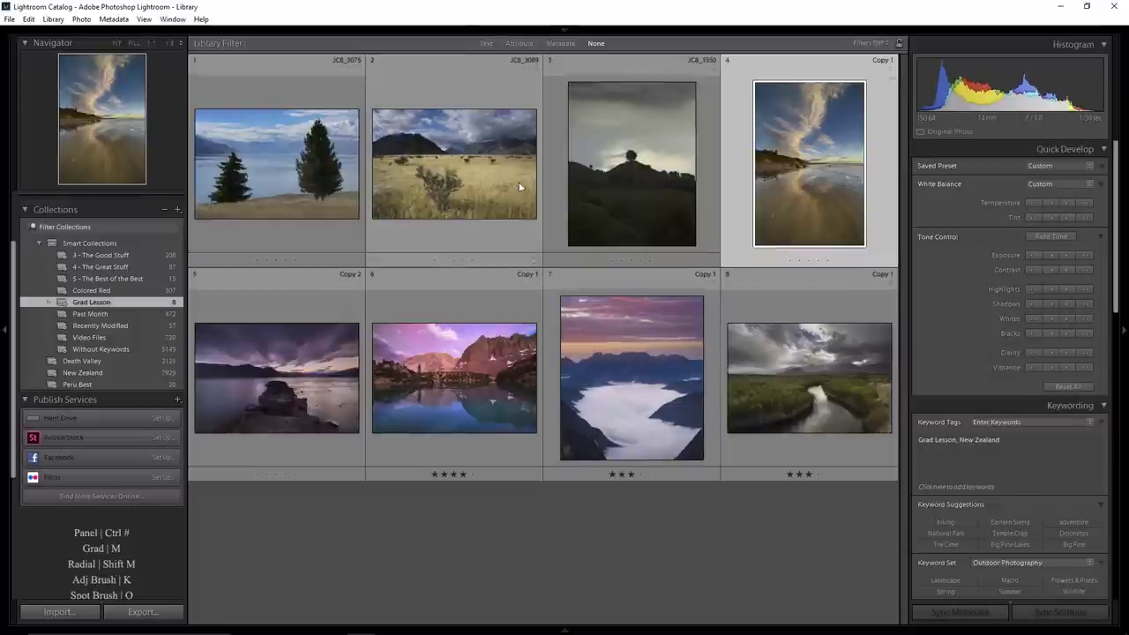
left_click(517, 180)
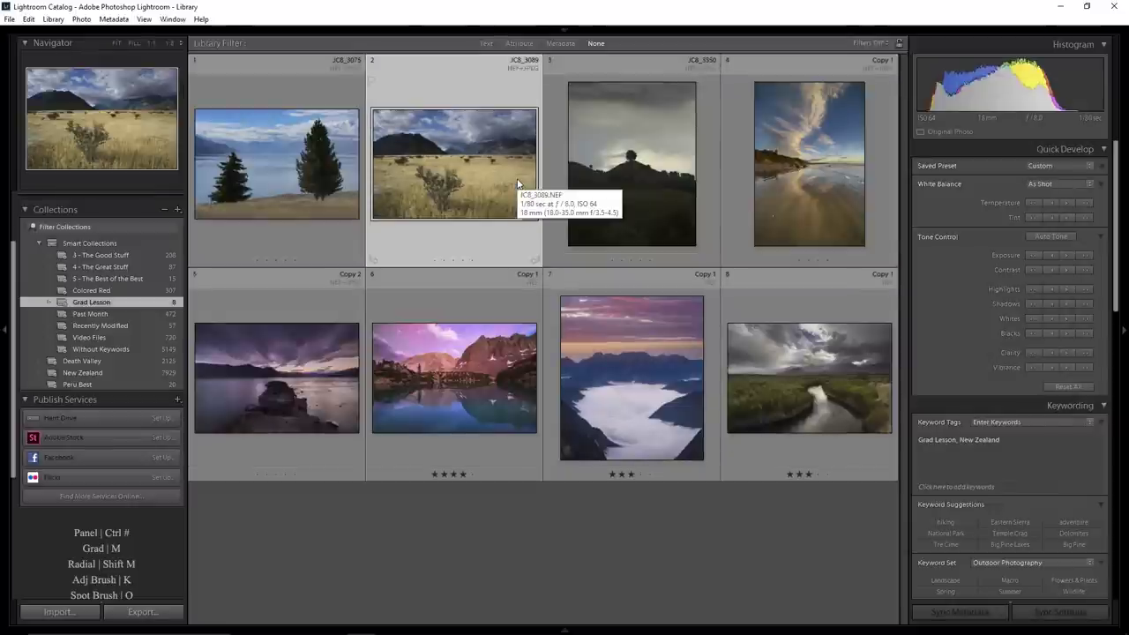
key("d")
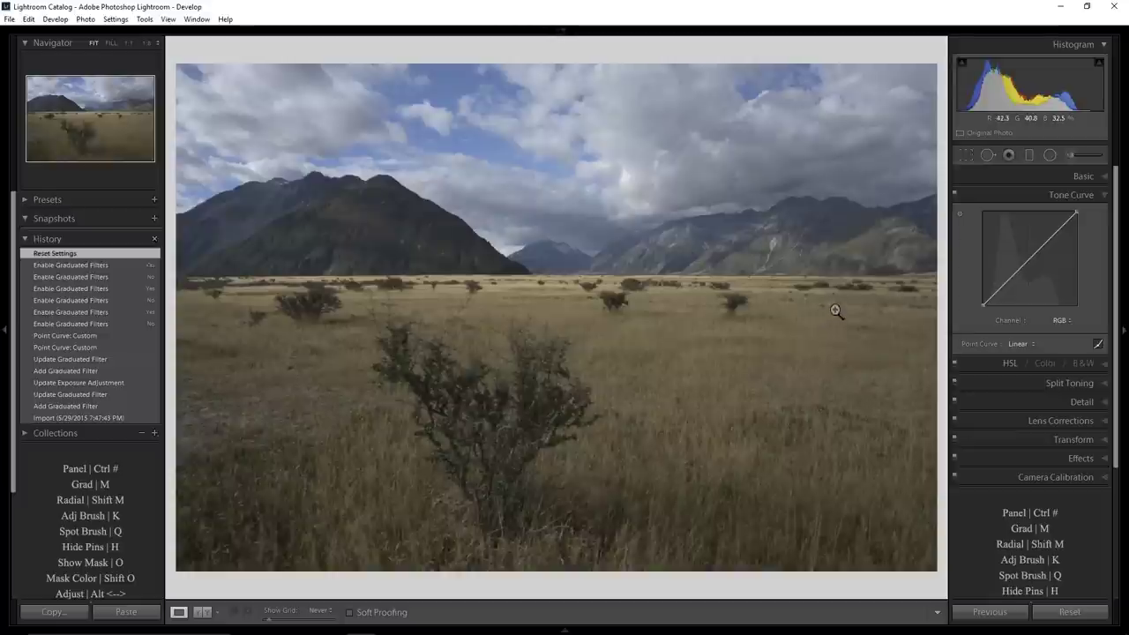
key("m")
left_click(1021, 194)
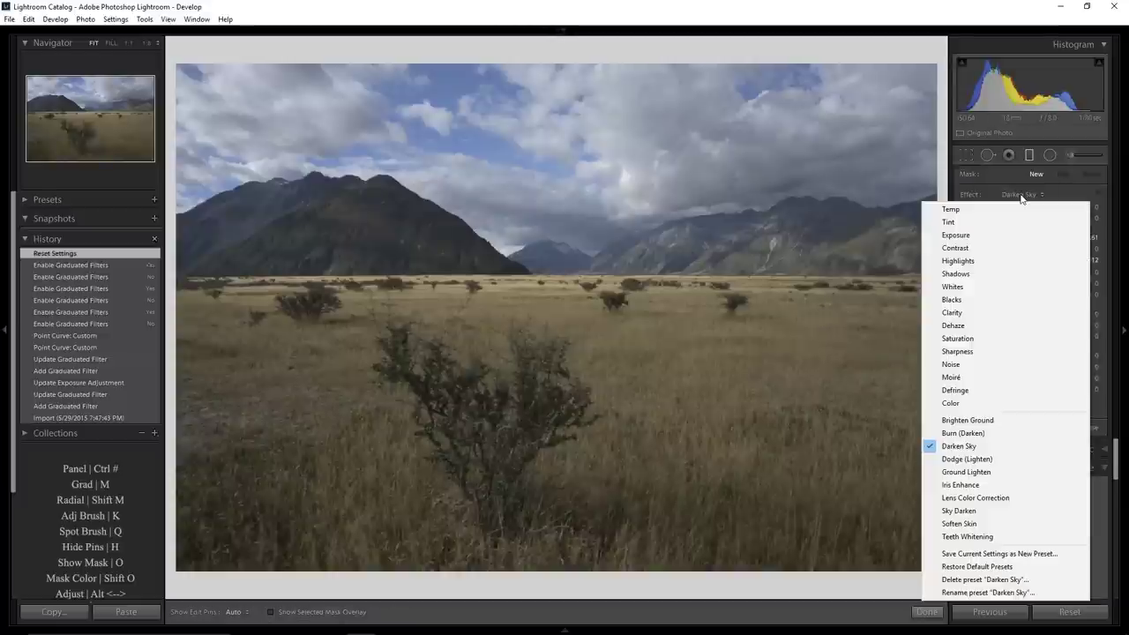
- Apply a Brighten Ground graduated filter over the grassland and a Darken Sky filter over the sky
left_click(1002, 423)
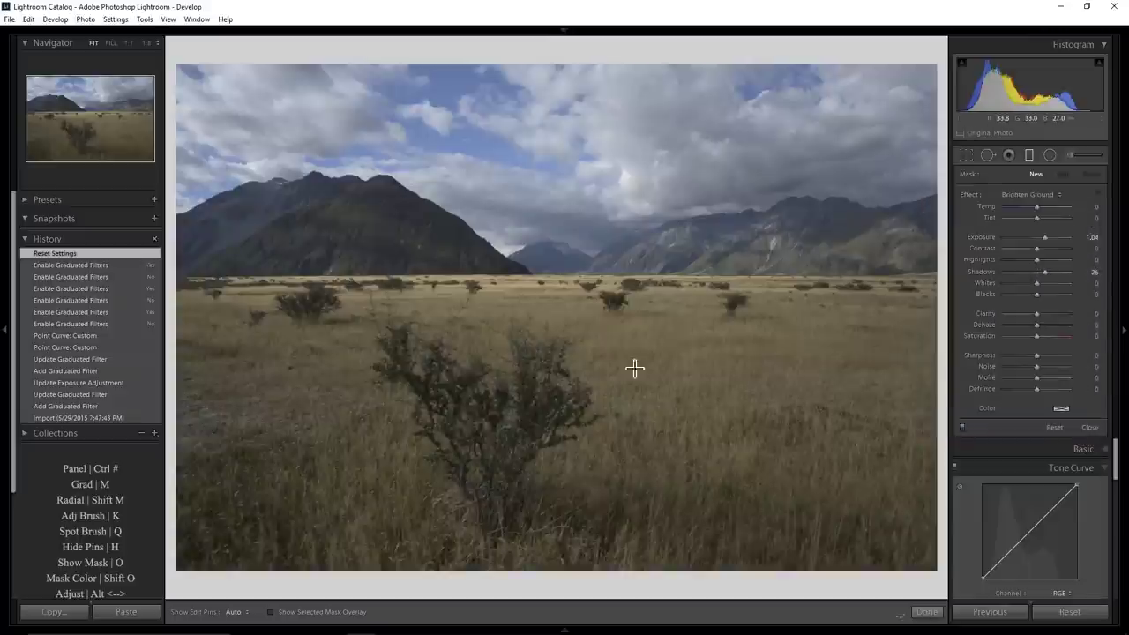
left_click_drag(620, 361, 591, 247)
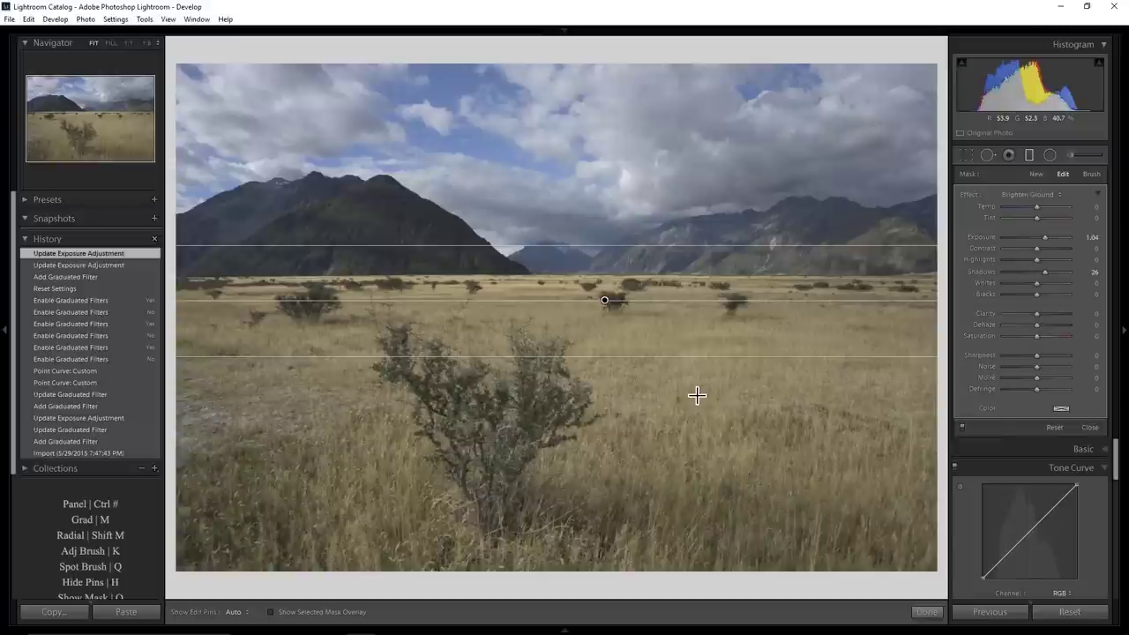
left_click(1039, 174)
left_click(1036, 197)
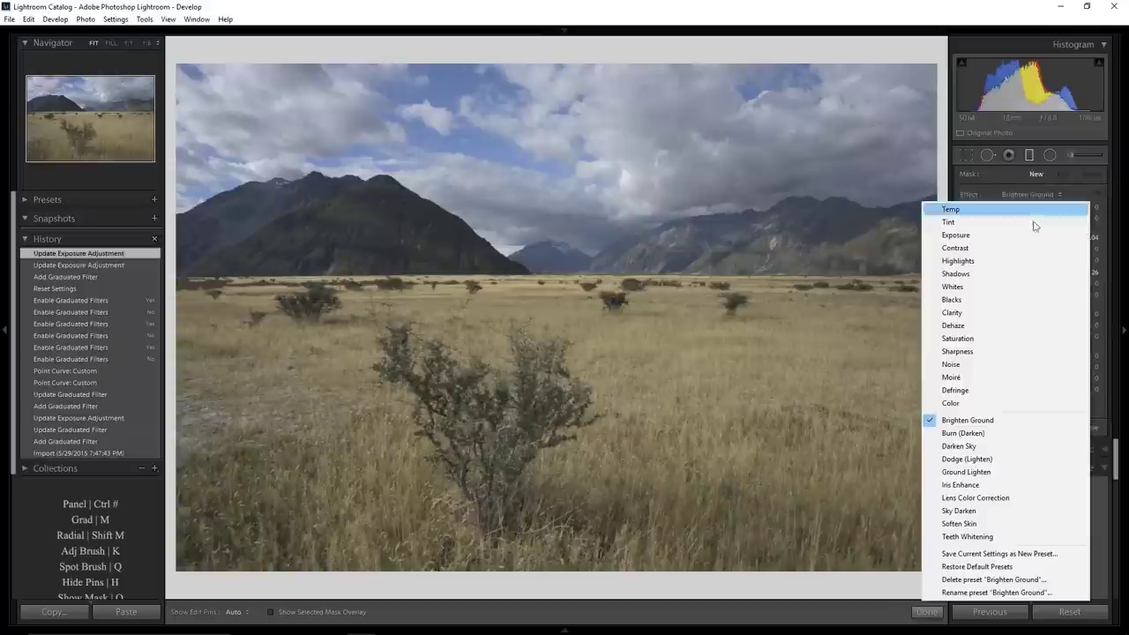
left_click(1006, 444)
left_click_drag(582, 239, 569, 325)
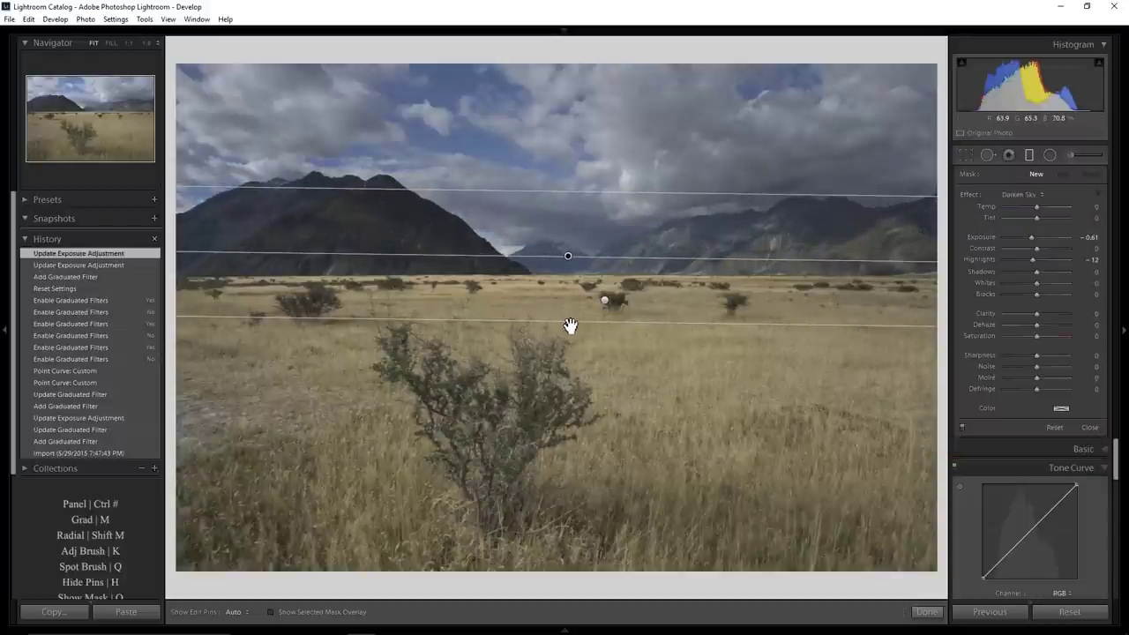
- Add an S-shaped tone curve, lifting the midtones and pulling the shadows down for contrast
left_click(1090, 426)
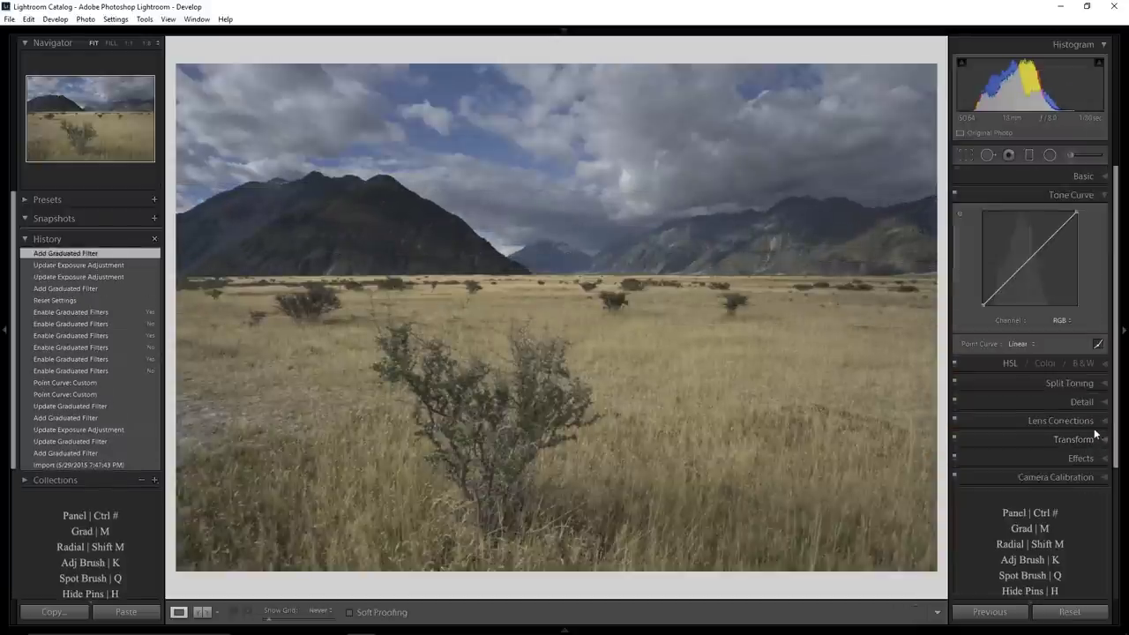
left_click_drag(1038, 249, 1037, 240)
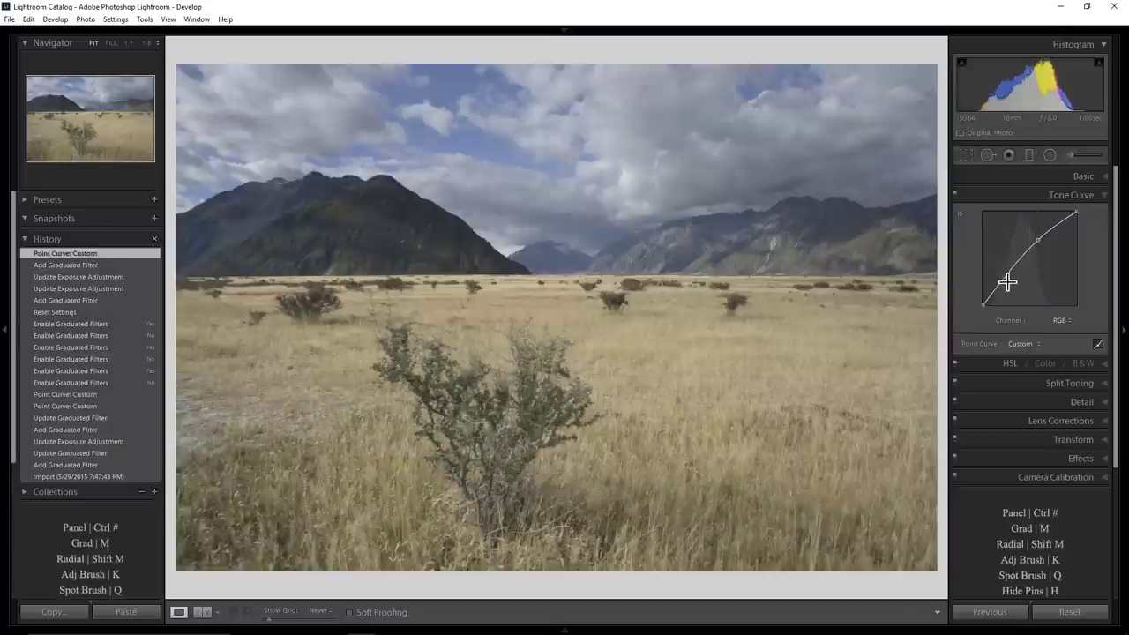
left_click_drag(1005, 280, 1012, 291)
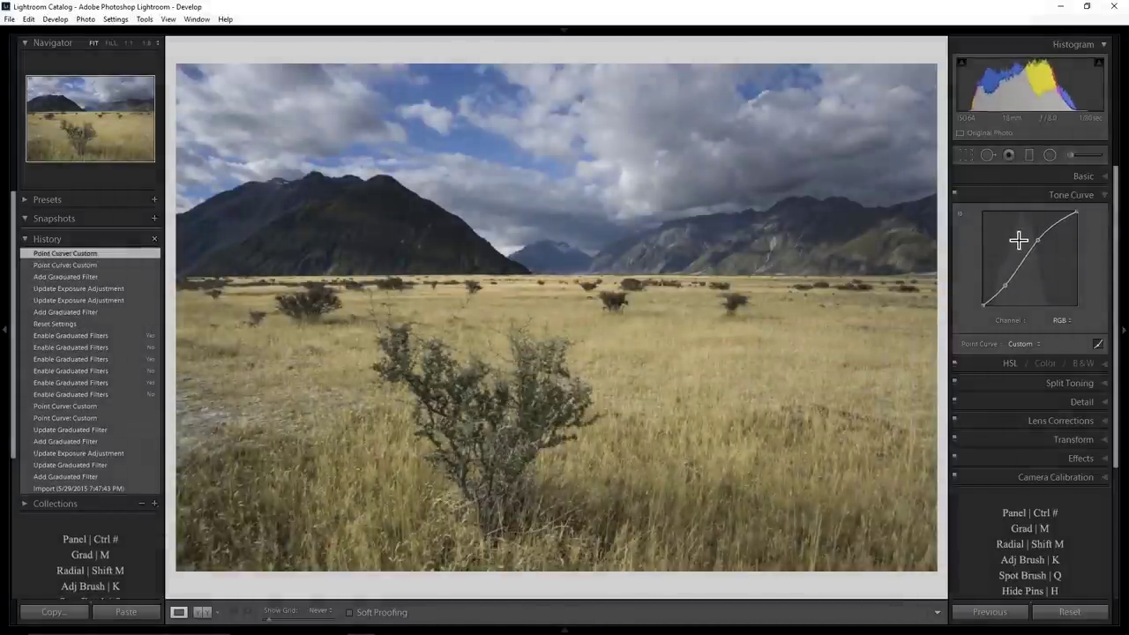
- Toggle the graduated filters off and back on to compare the before and after
key("m")
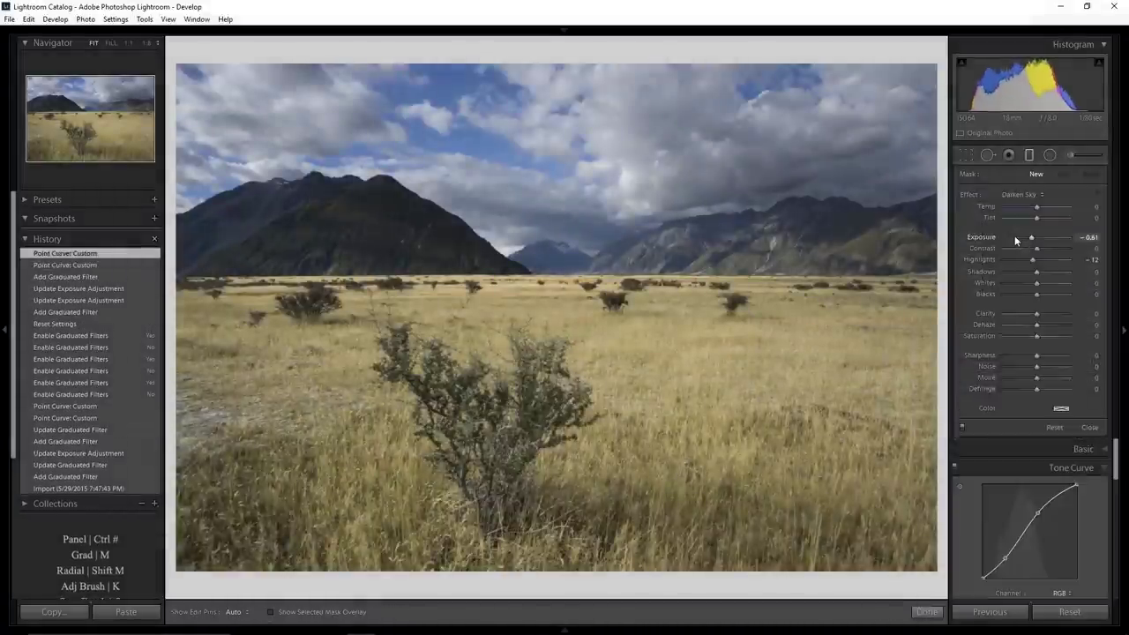
left_click(963, 427)
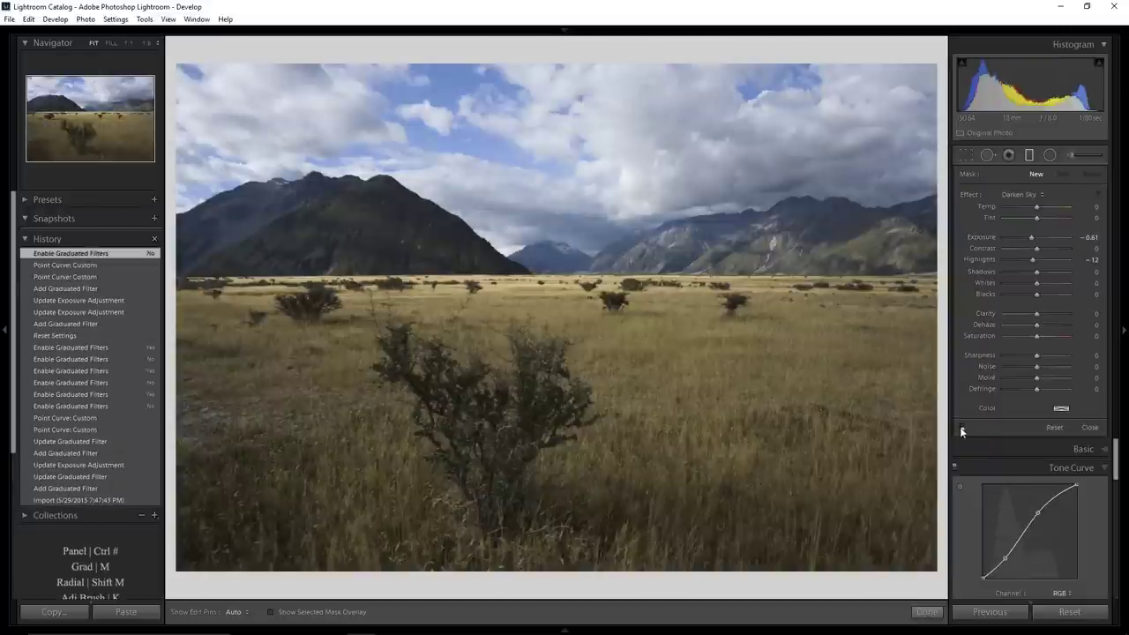
left_click(963, 428)
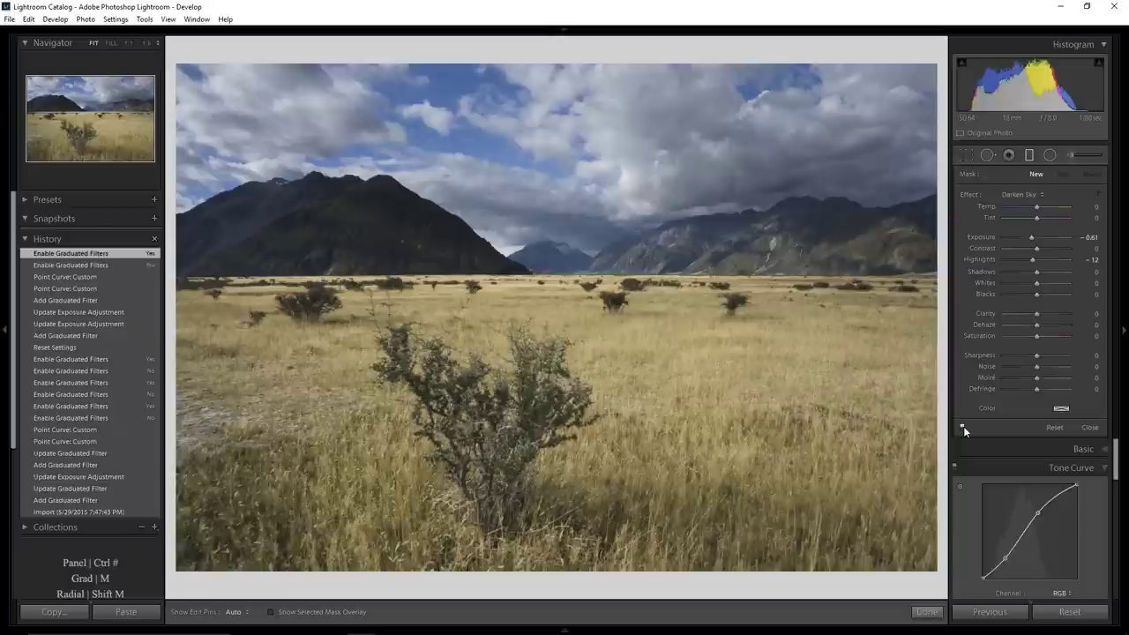